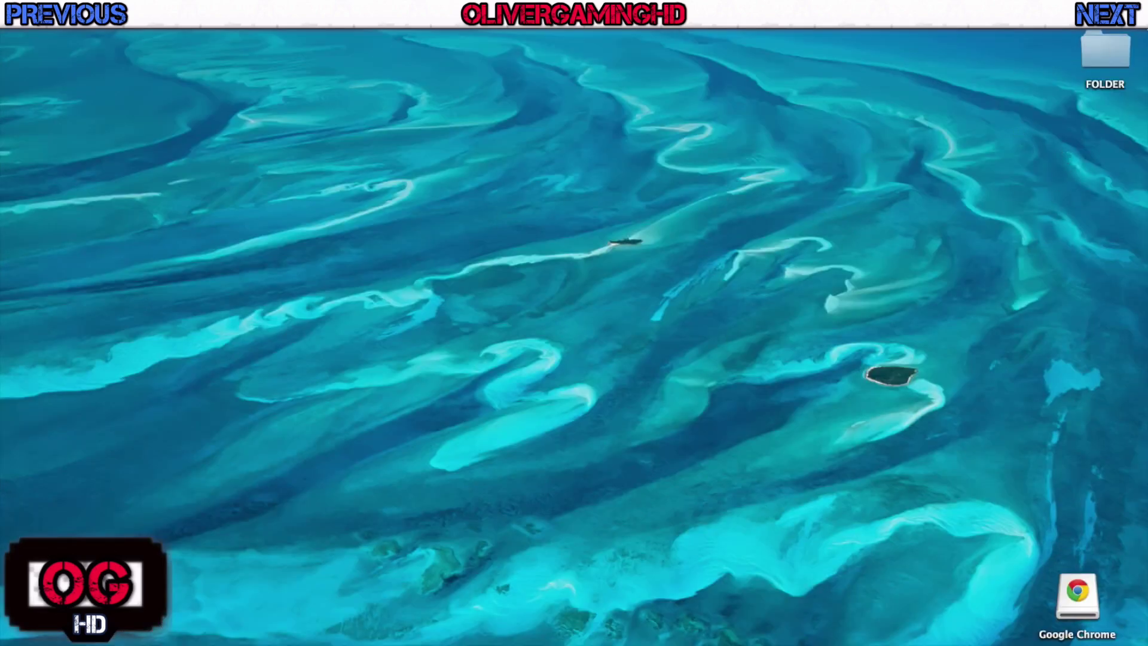
{"action": "double_click", "coordinate": [1104, 54]}
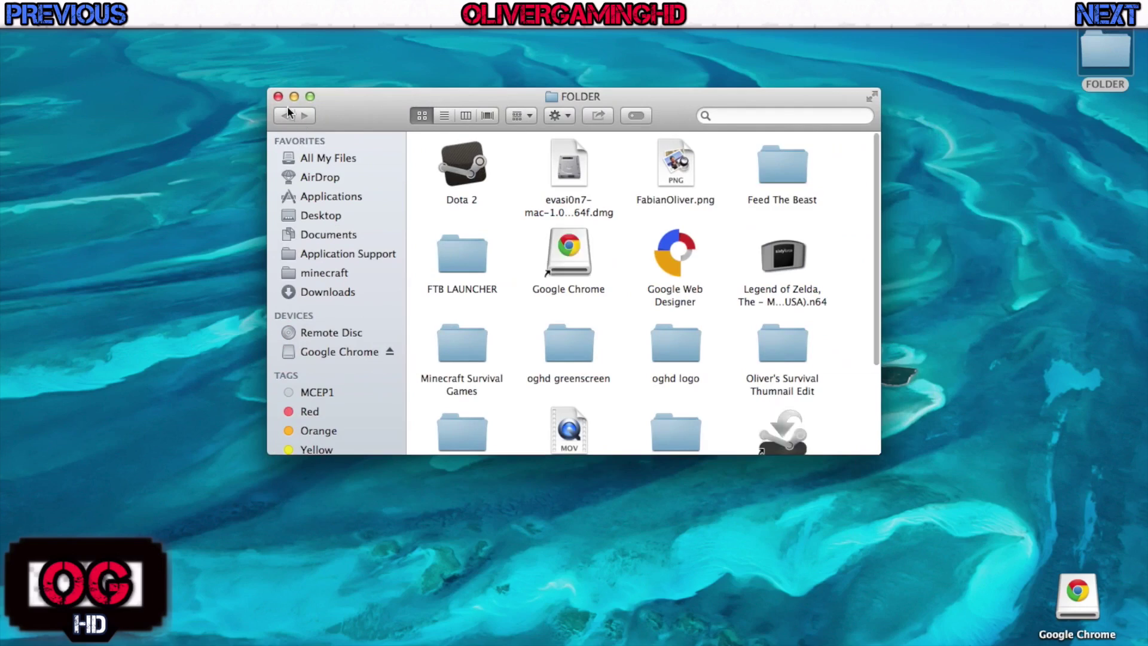
{"action": "key", "text": "super+w"}
{"action": "left_click", "coordinate": [742, 351]}
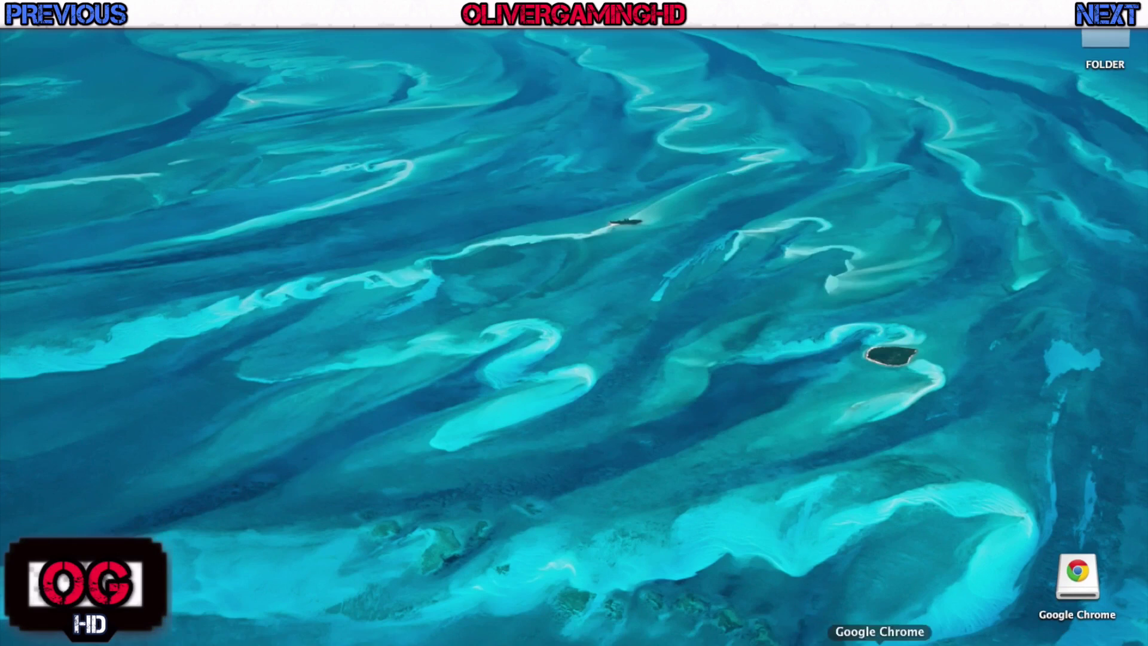
Search Google for "ftb" in Google Chrome and open the Feed the Beast home page from the results
{"action": "left_click", "coordinate": [873, 643]}
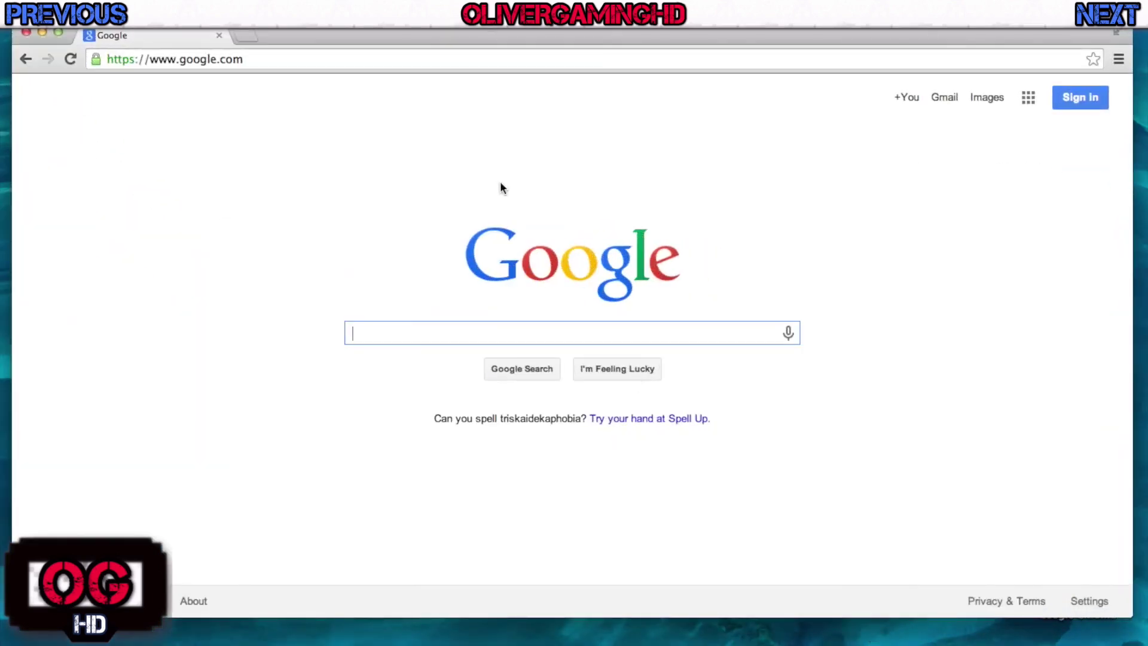
{"action": "type", "text": "ftb"}
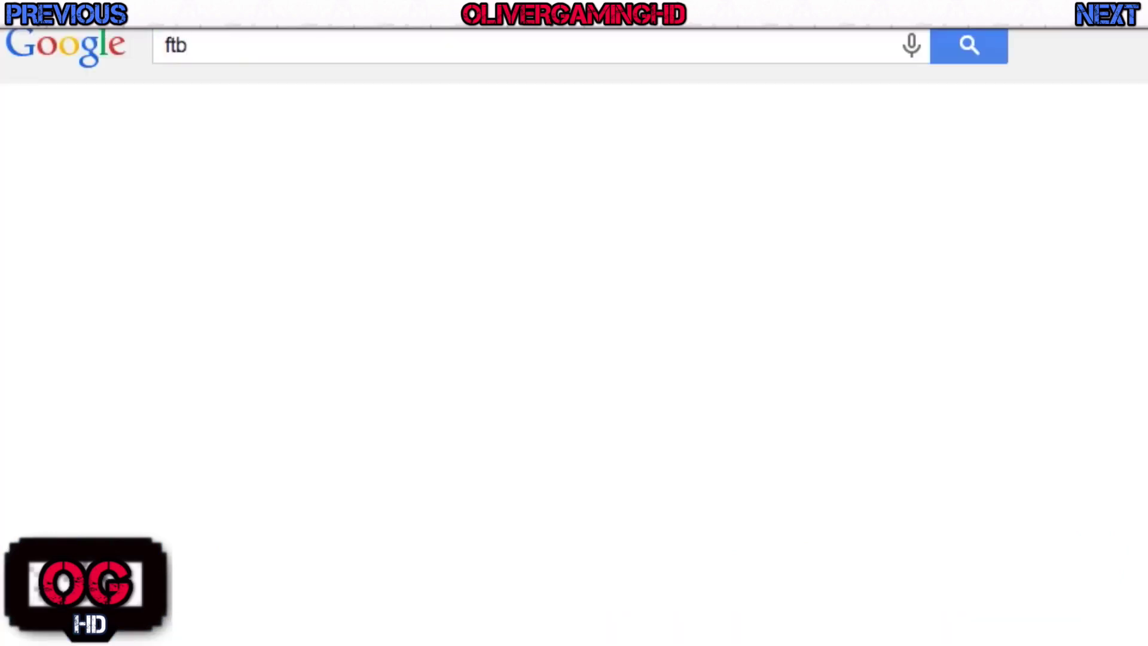
{"action": "left_click", "coordinate": [594, 41]}
{"action": "key", "text": "Return"}
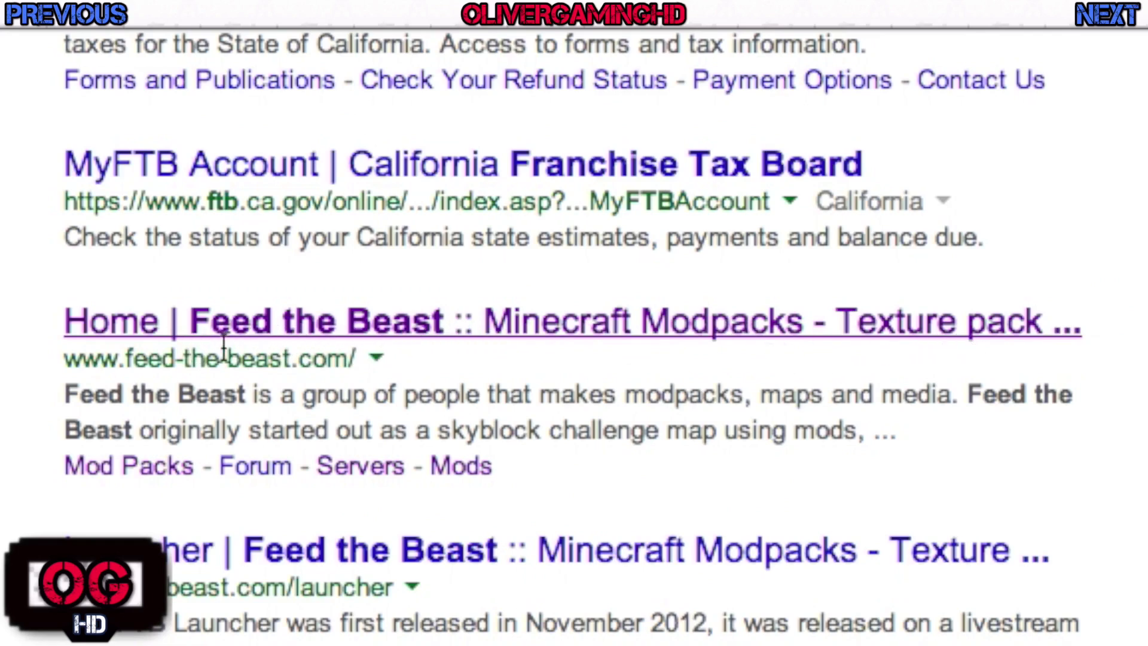
{"action": "left_click", "coordinate": [445, 328]}
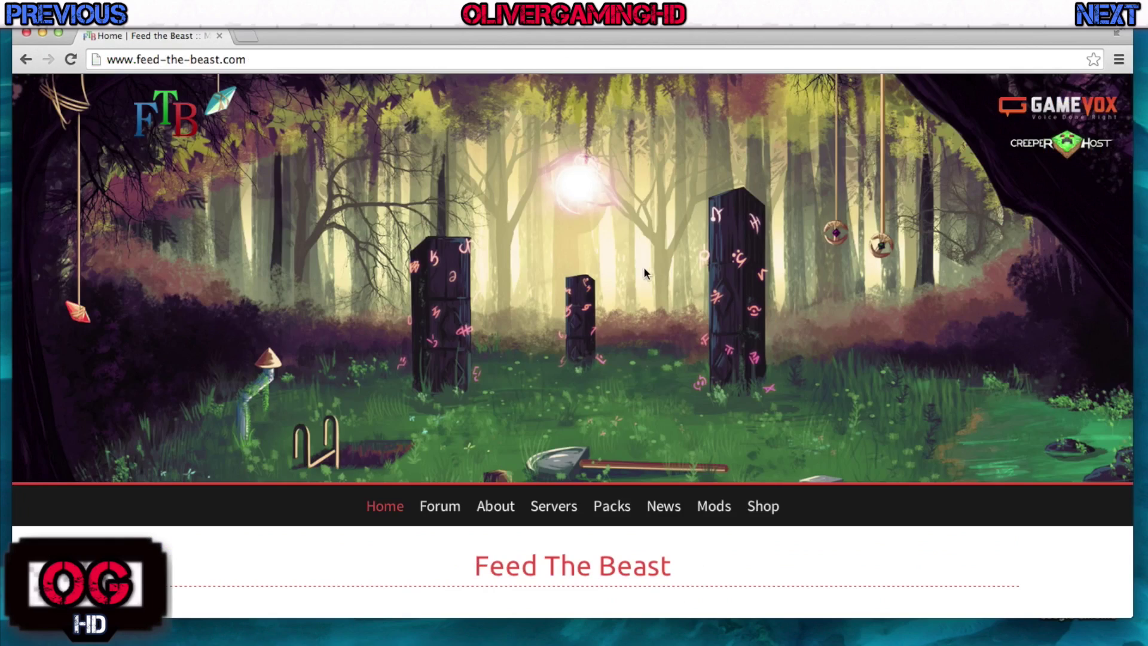
Download the jar version of the Feed the Beast launcher client and keep the file despite the warning
{"action": "scroll", "coordinate": [651, 264], "scroll_direction": "down", "scroll_amount": 7}
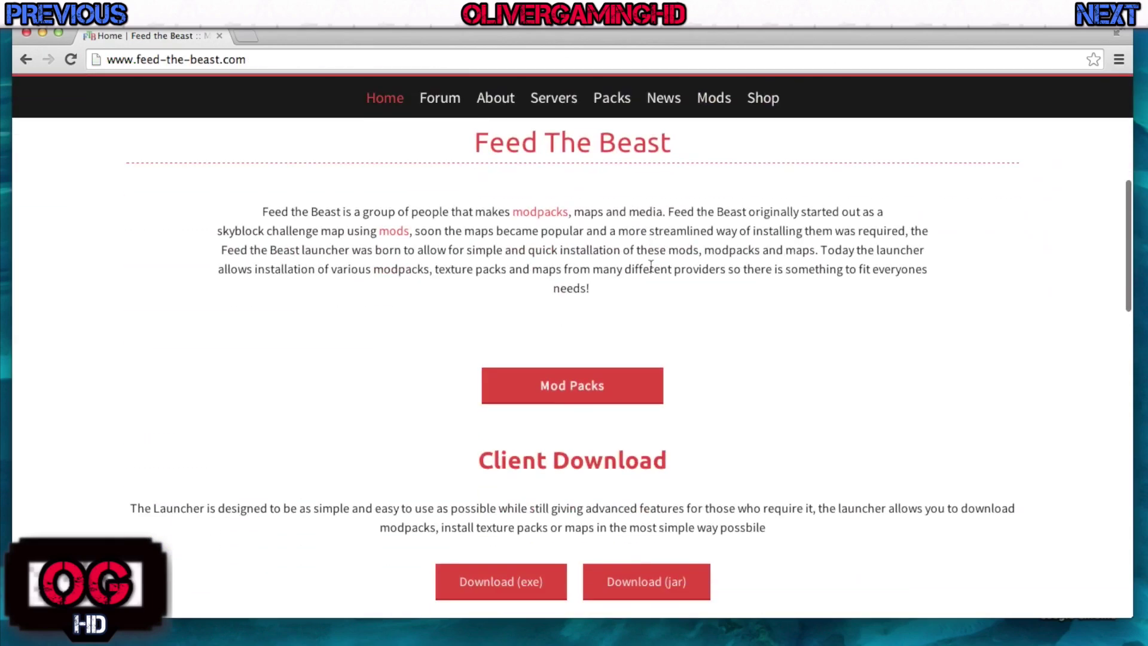
{"action": "scroll", "coordinate": [651, 265], "scroll_direction": "down", "scroll_amount": 2}
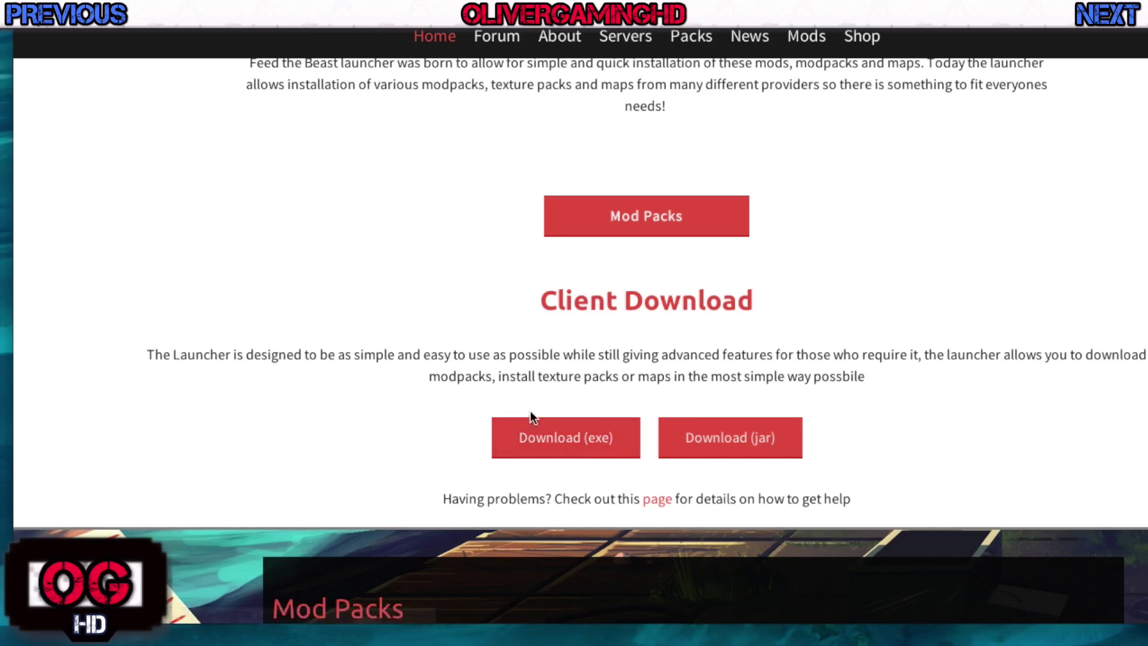
{"action": "left_click", "coordinate": [722, 443]}
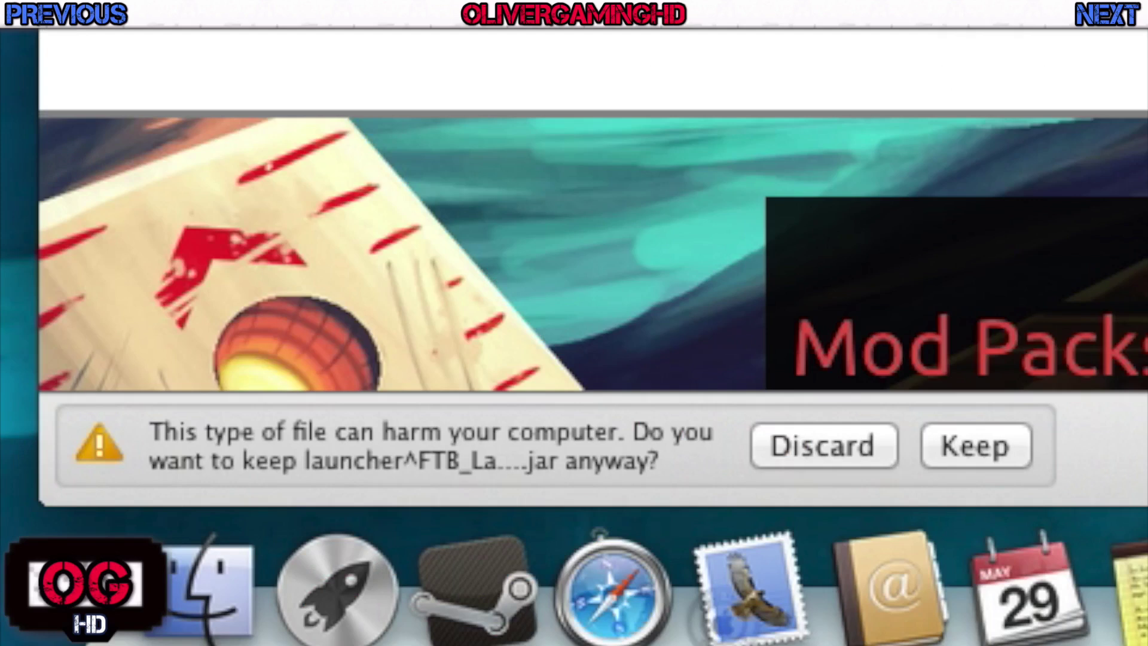
{"action": "left_click", "coordinate": [981, 450]}
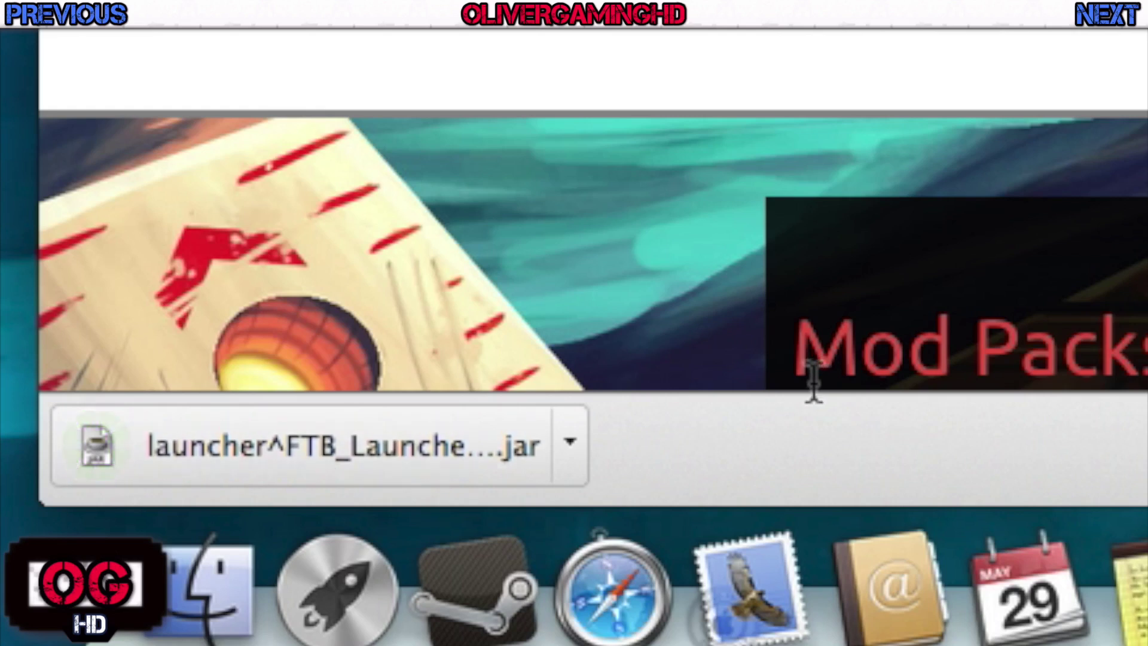
Place the downloaded launcher jar on the desktop and quit the browser
{"action": "left_click_drag", "start_coordinate": [598, 115], "coordinate": [957, 96]}
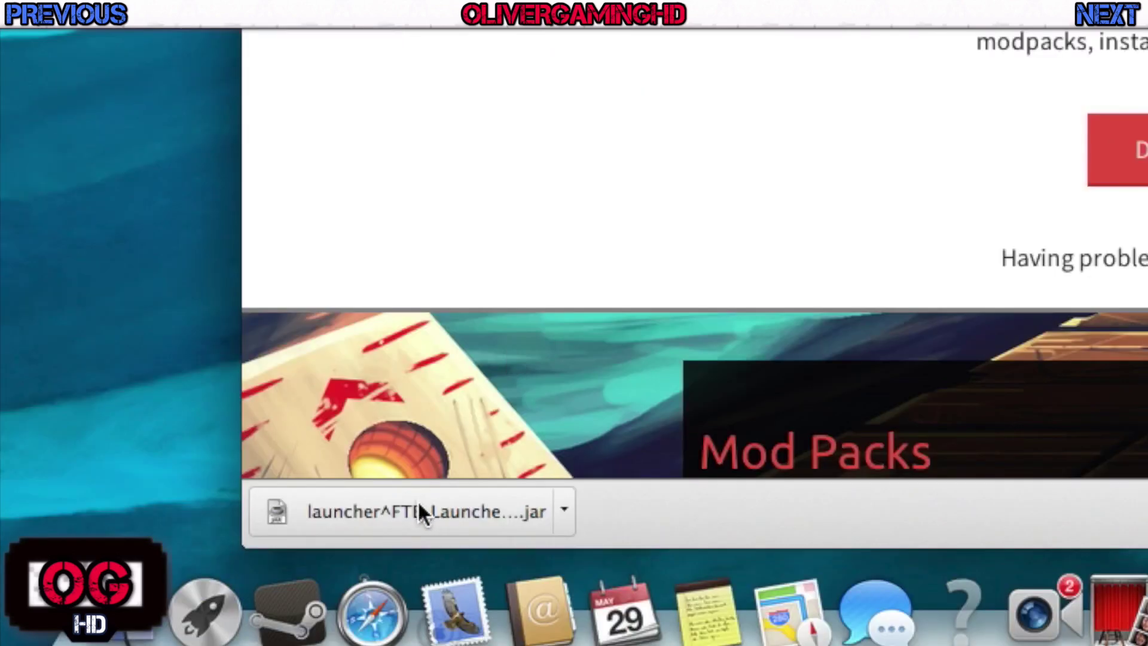
{"action": "left_click_drag", "start_coordinate": [688, 426], "coordinate": [153, 162]}
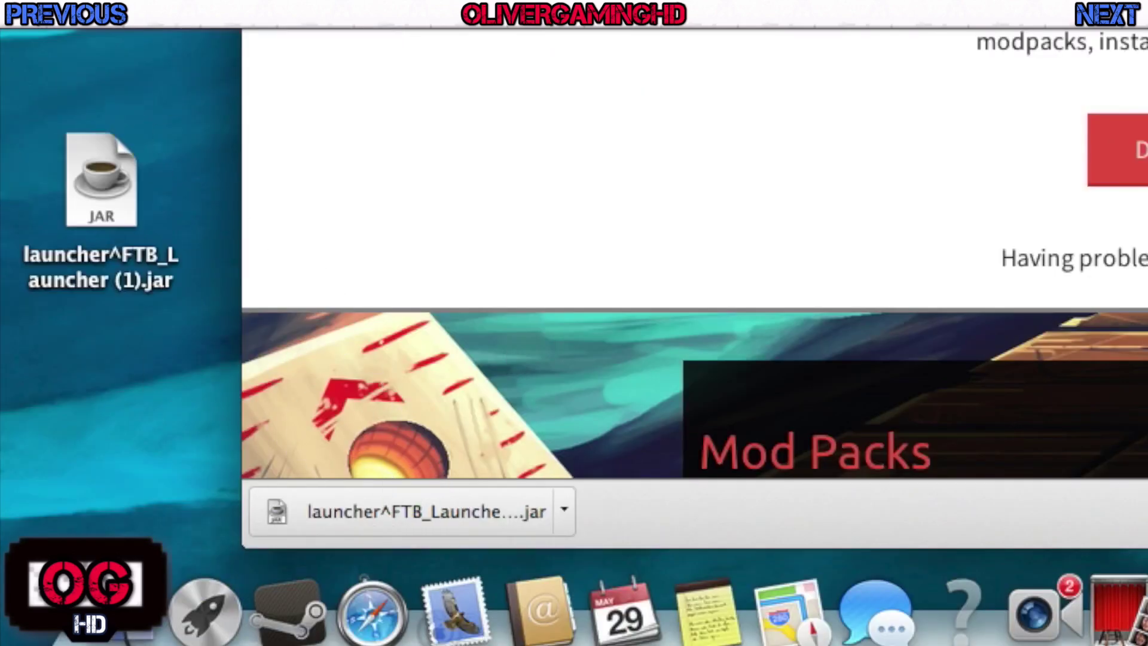
{"action": "key", "text": "super+q"}
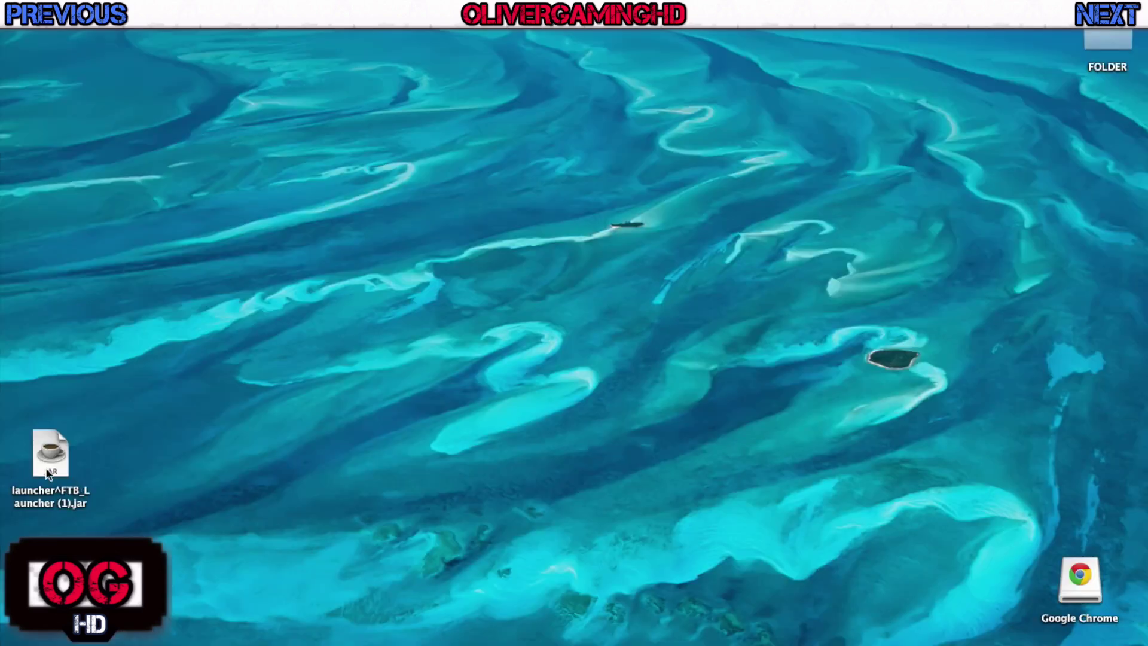
{"action": "left_click_drag", "start_coordinate": [101, 179], "coordinate": [338, 0]}
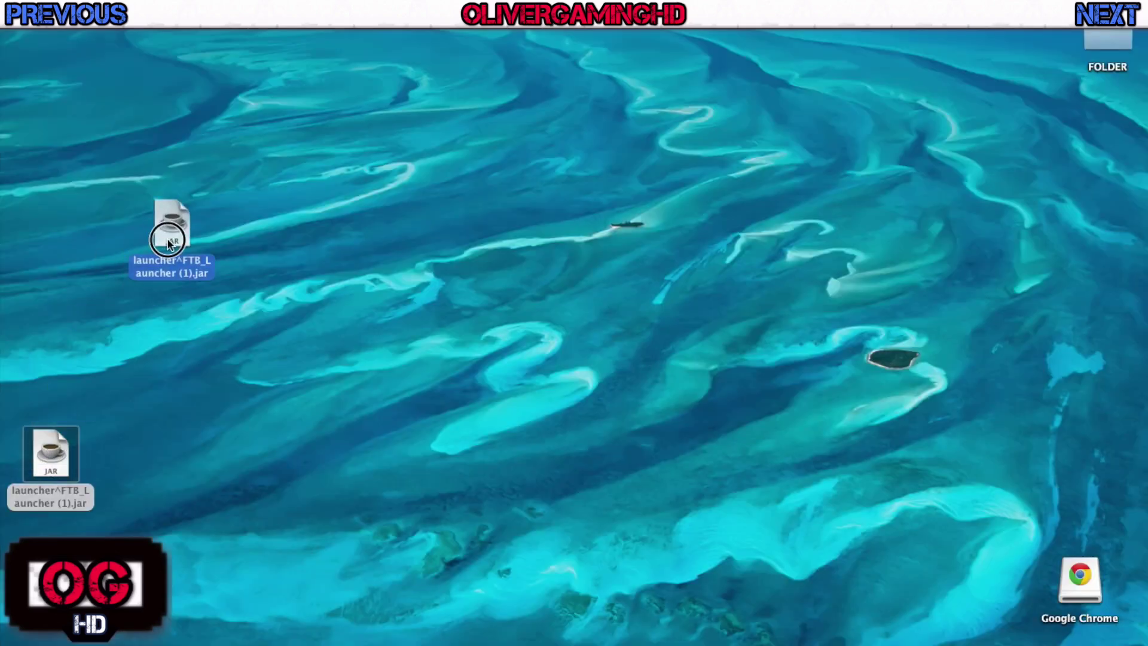
{"action": "left_click_drag", "start_coordinate": [168, 241], "coordinate": [169, 240]}
Create a new folder on the desktop named "FTB L"
{"action": "right_click", "coordinate": [405, 312]}
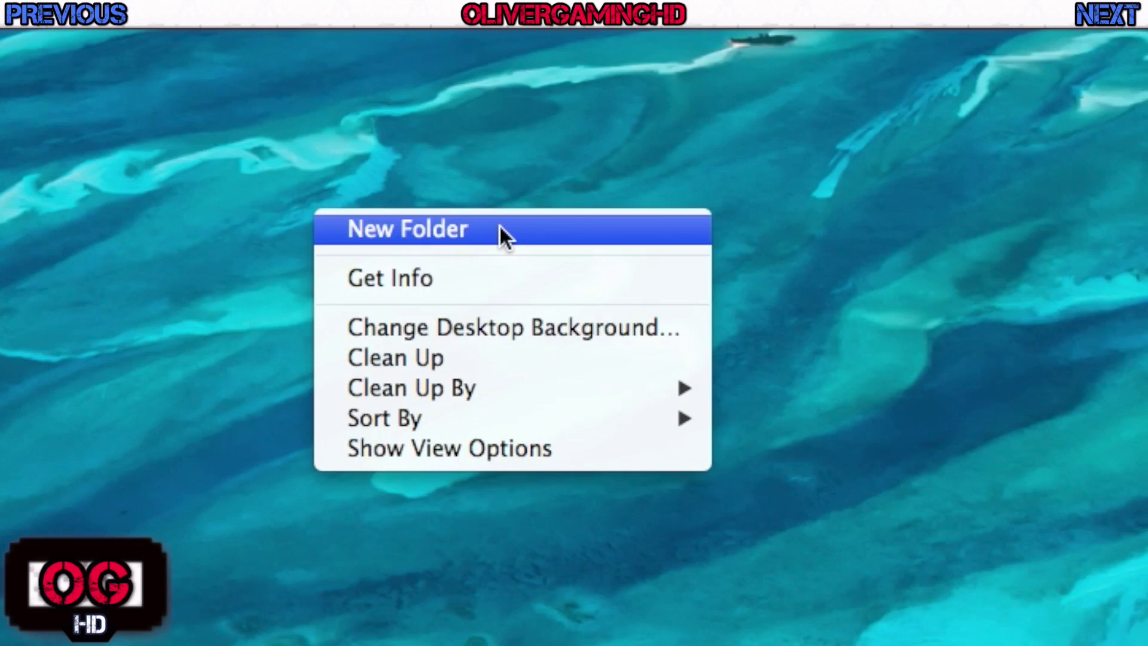
{"action": "left_click", "coordinate": [501, 227]}
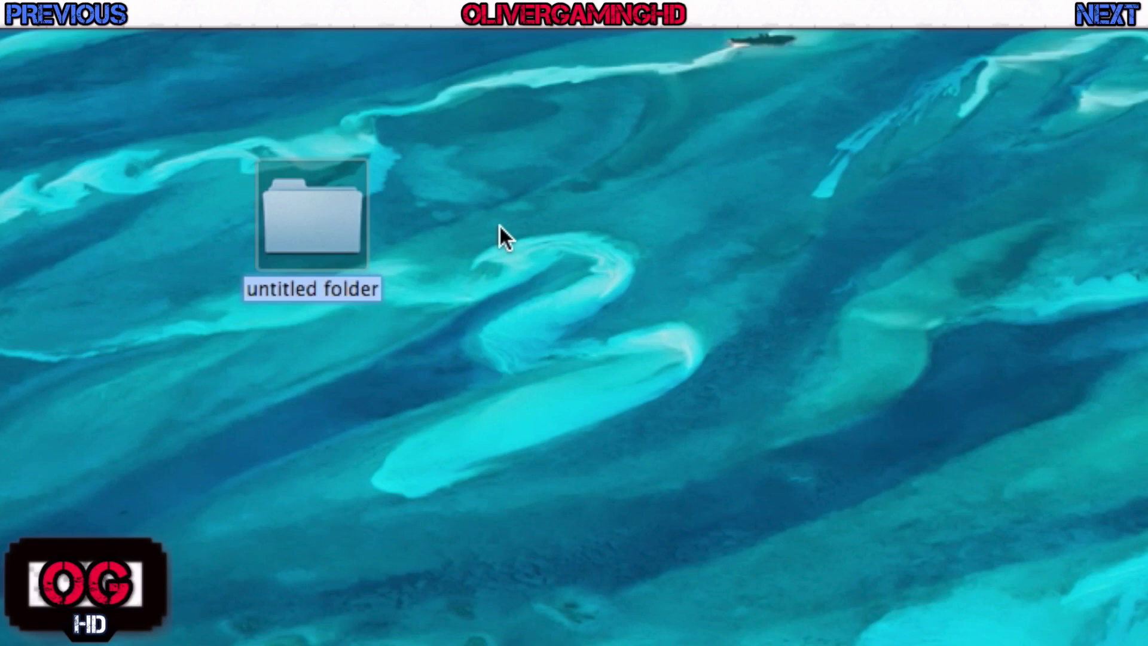
{"action": "type", "text": "F"}
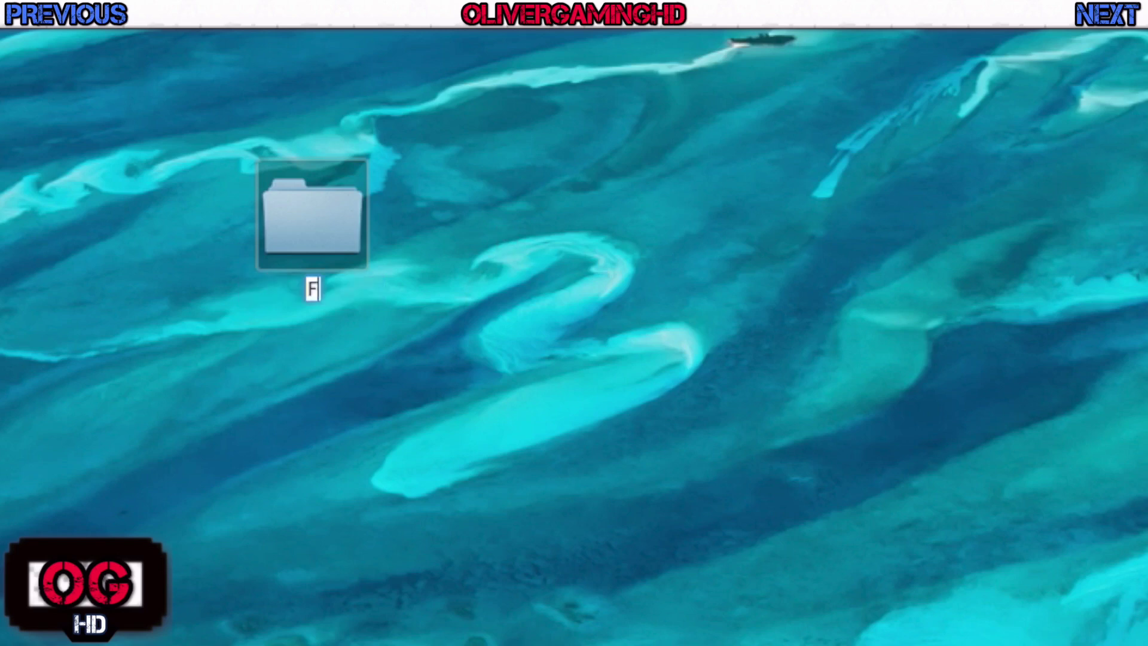
{"action": "type", "text": "TS"}
{"action": "key", "text": "BackSpace"}
{"action": "key", "text": "BackSpace"}
{"action": "key", "text": "BackSpace"}
{"action": "type", "text": "F"}
{"action": "key", "text": "BackSpace"}
{"action": "type", "text": "FTB"}
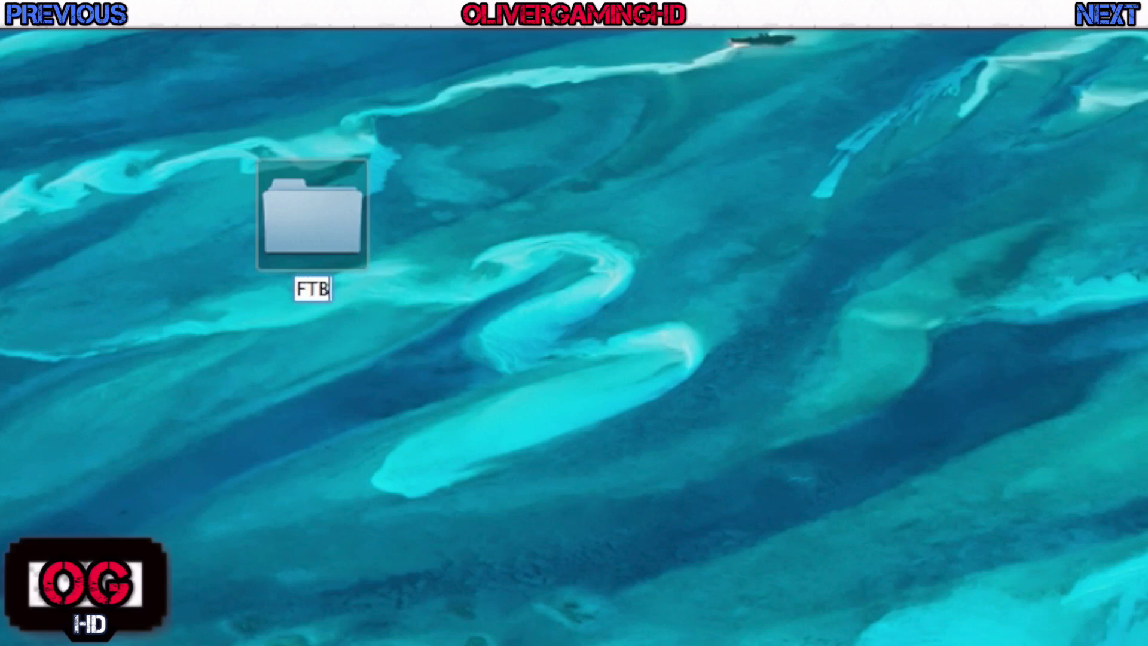
{"action": "type", "text": " L"}
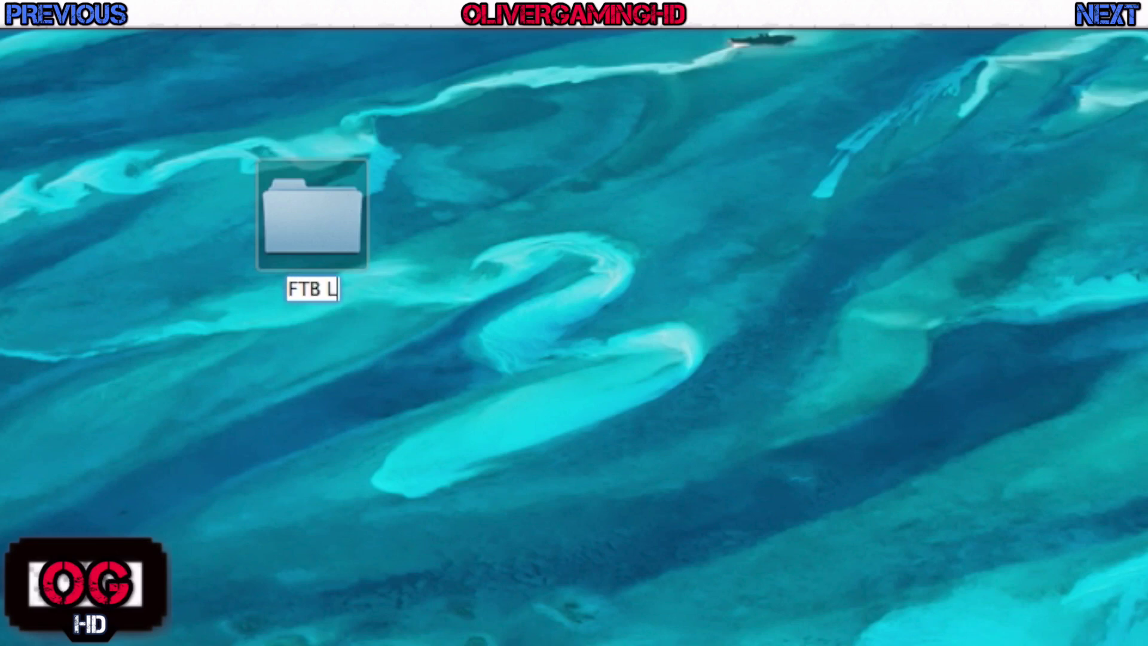
{"action": "left_click", "coordinate": [739, 242]}
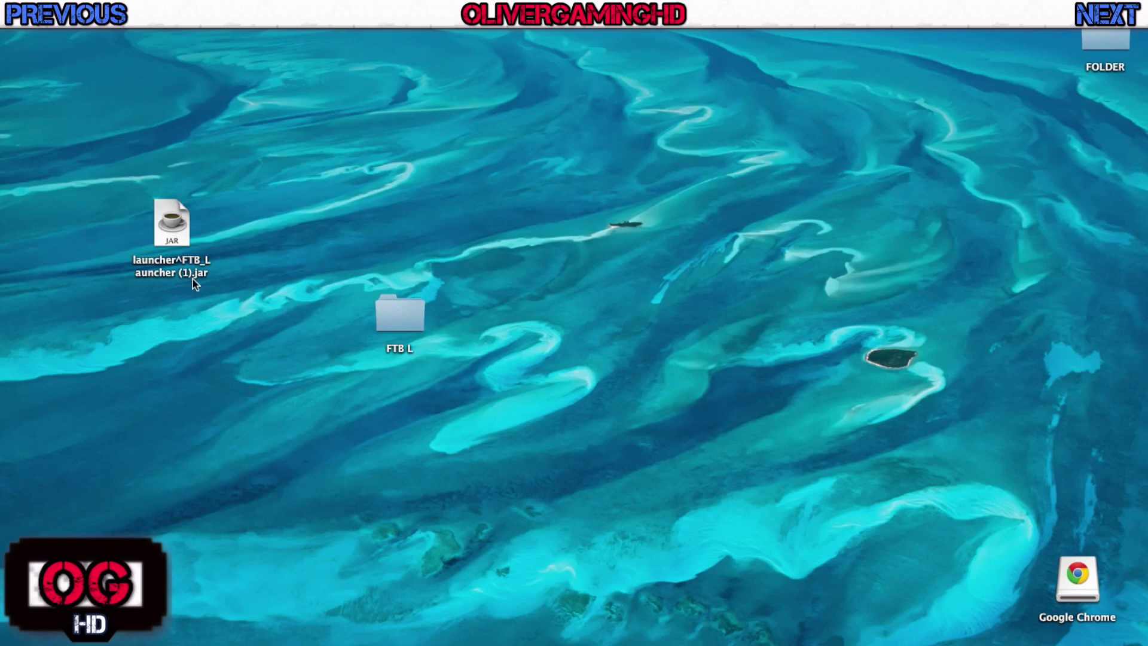
Rename the launcher jar on the desktop as FTB_Launcher.jar
{"action": "left_click", "coordinate": [194, 276]}
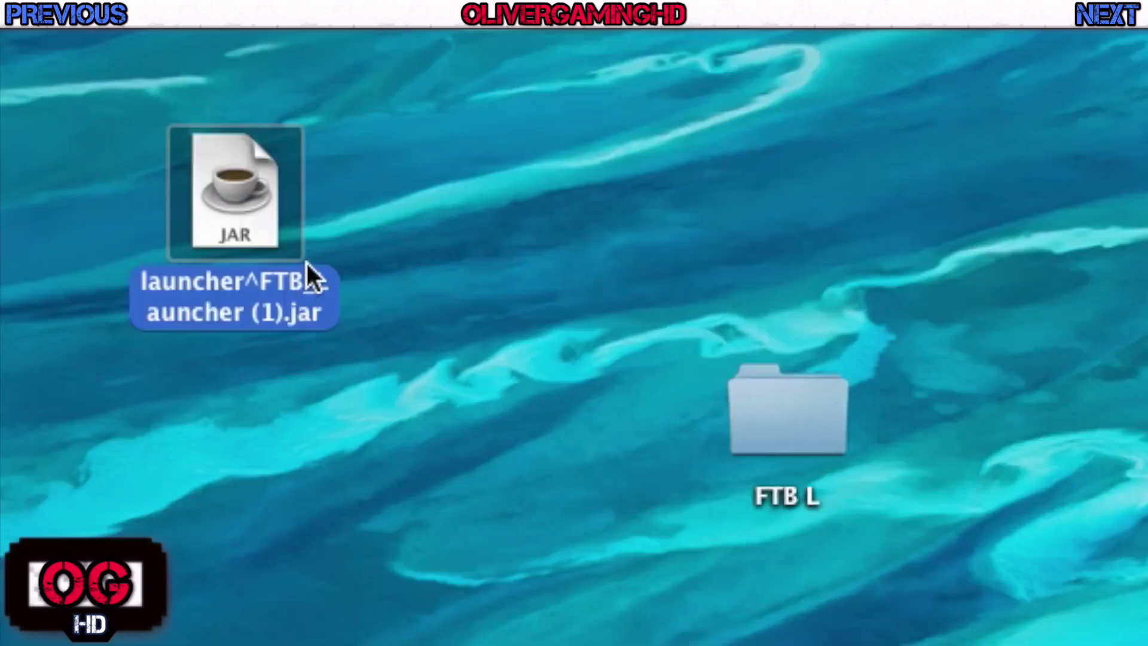
{"action": "key", "text": "Return"}
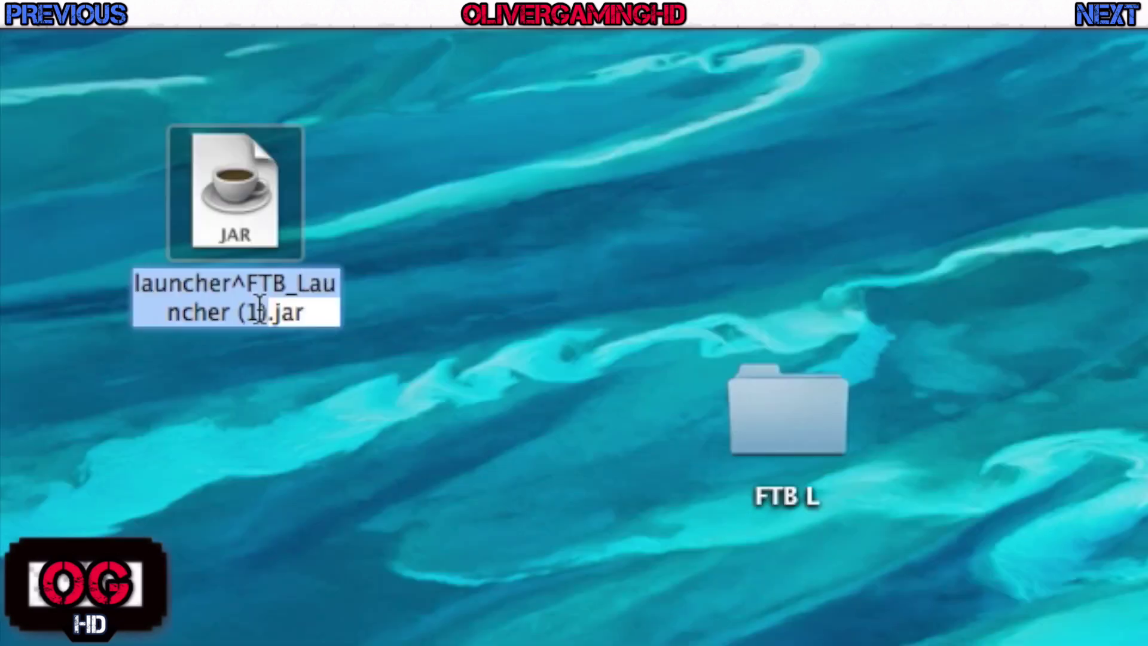
{"action": "left_click", "coordinate": [266, 308]}
{"action": "key", "text": "BackSpace"}
{"action": "key", "text": "BackSpace"}
{"action": "key", "text": "BackSpace"}
{"action": "key", "text": "BackSpace"}
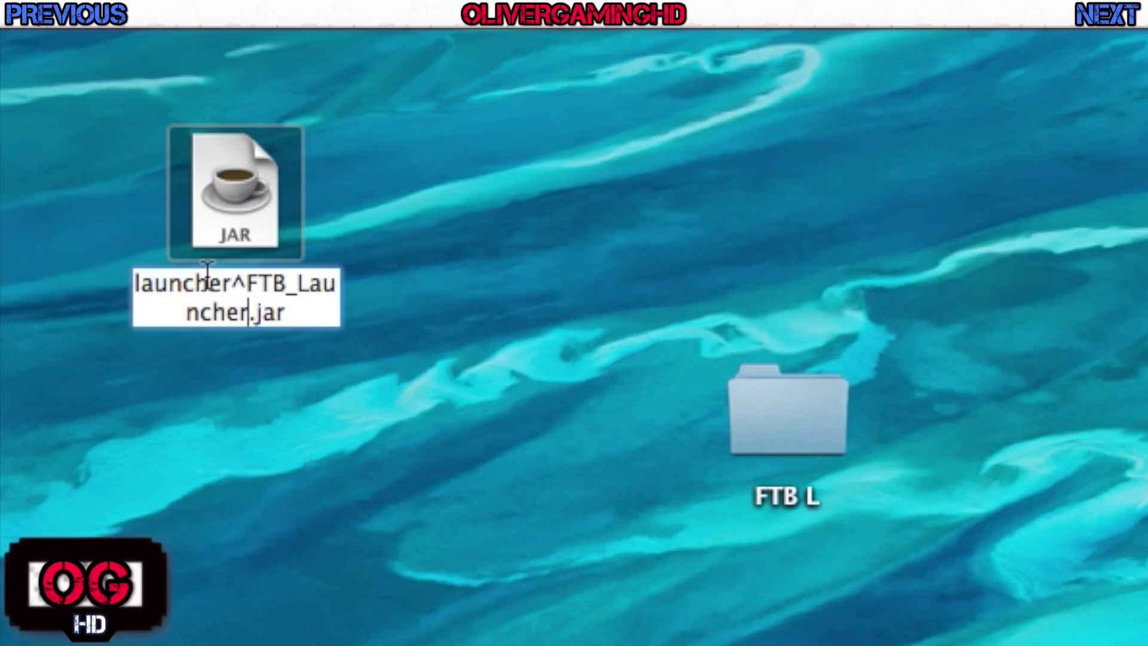
{"action": "left_click", "coordinate": [247, 283]}
{"action": "key", "text": "BackSpace"}
{"action": "key", "text": "BackSpace"}
{"action": "key", "text": "BackSpace"}
{"action": "key", "text": "BackSpace"}
{"action": "key", "text": "BackSpace"}
{"action": "key", "text": "BackSpace"}
{"action": "key", "text": "BackSpace"}
{"action": "key", "text": "BackSpace"}
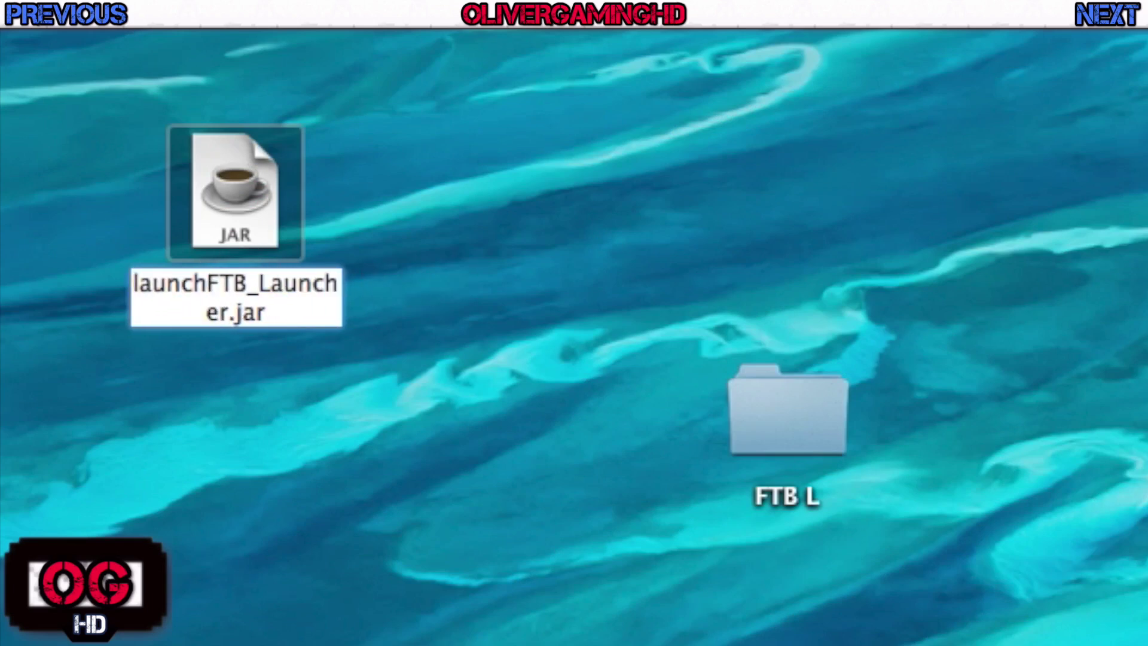
{"action": "key", "text": "BackSpace"}
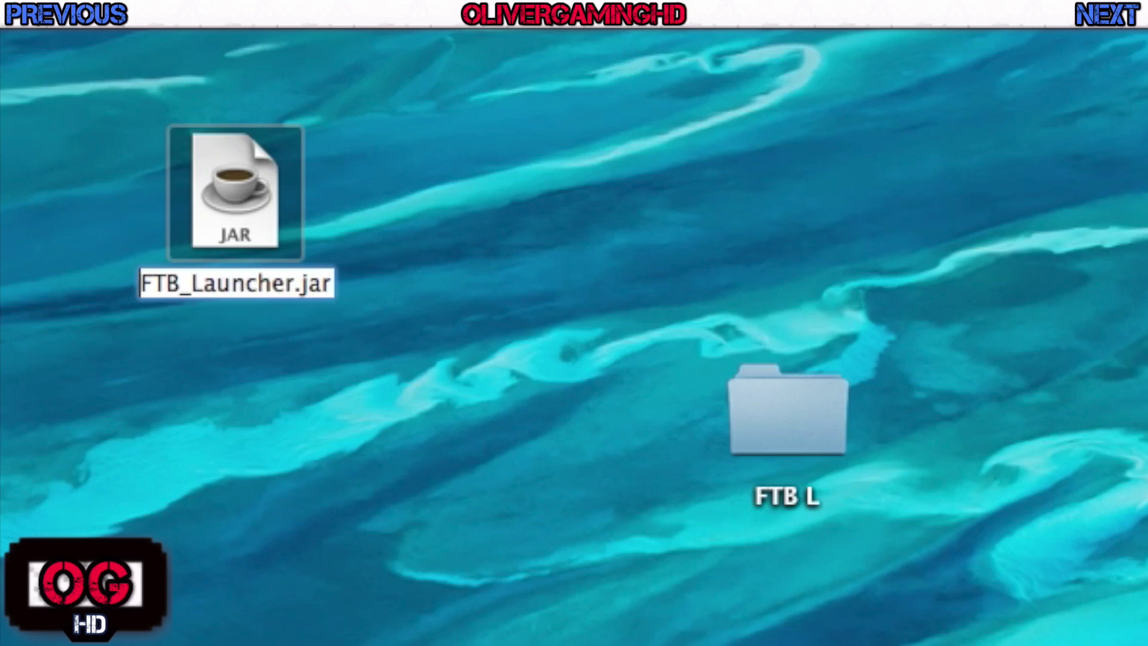
{"action": "key", "text": "Return"}
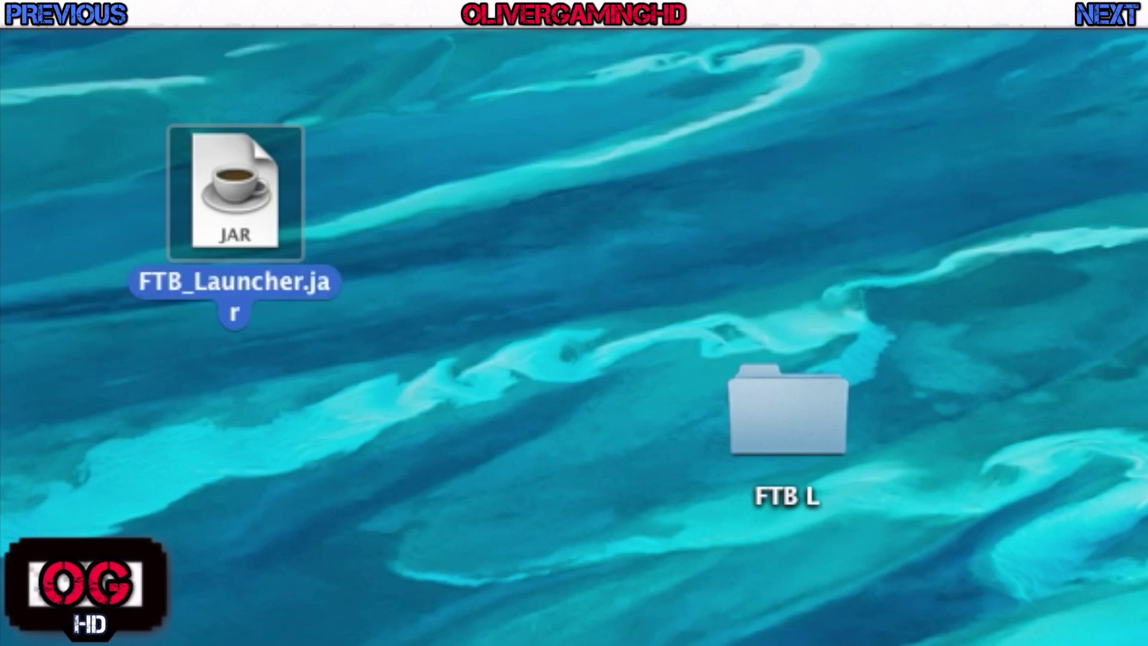
{"action": "left_click", "coordinate": [171, 325]}
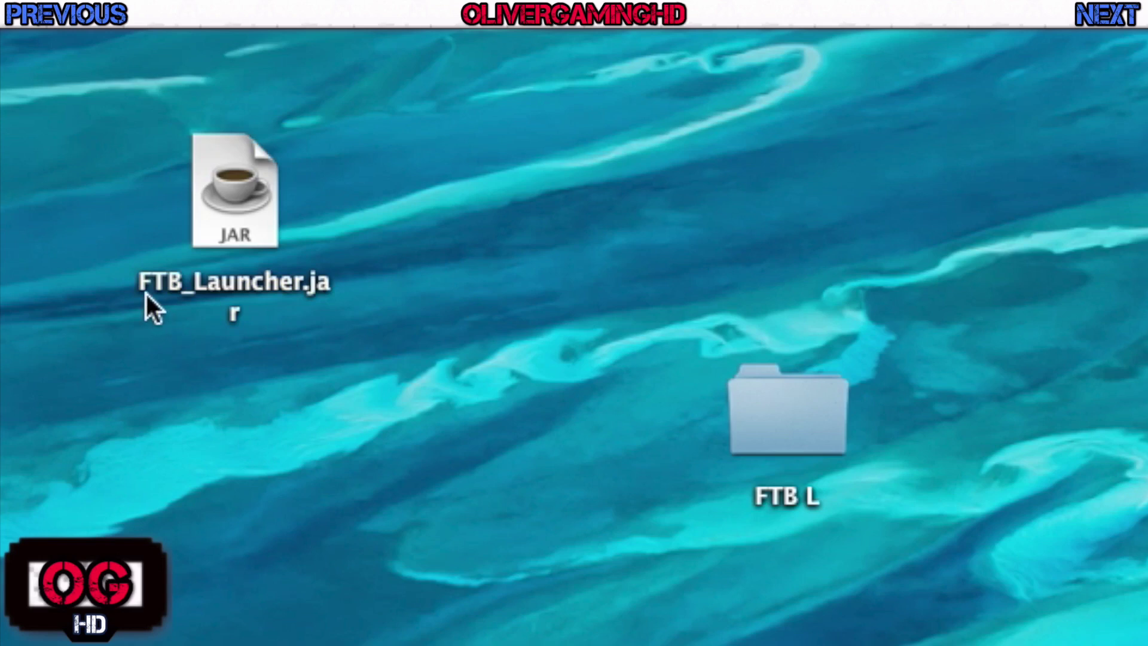
Move FTB_Launcher.jar into the FTB L folder and run it from there, allowing the downloaded Java application to open
{"action": "left_click_drag", "start_coordinate": [244, 193], "coordinate": [777, 404]}
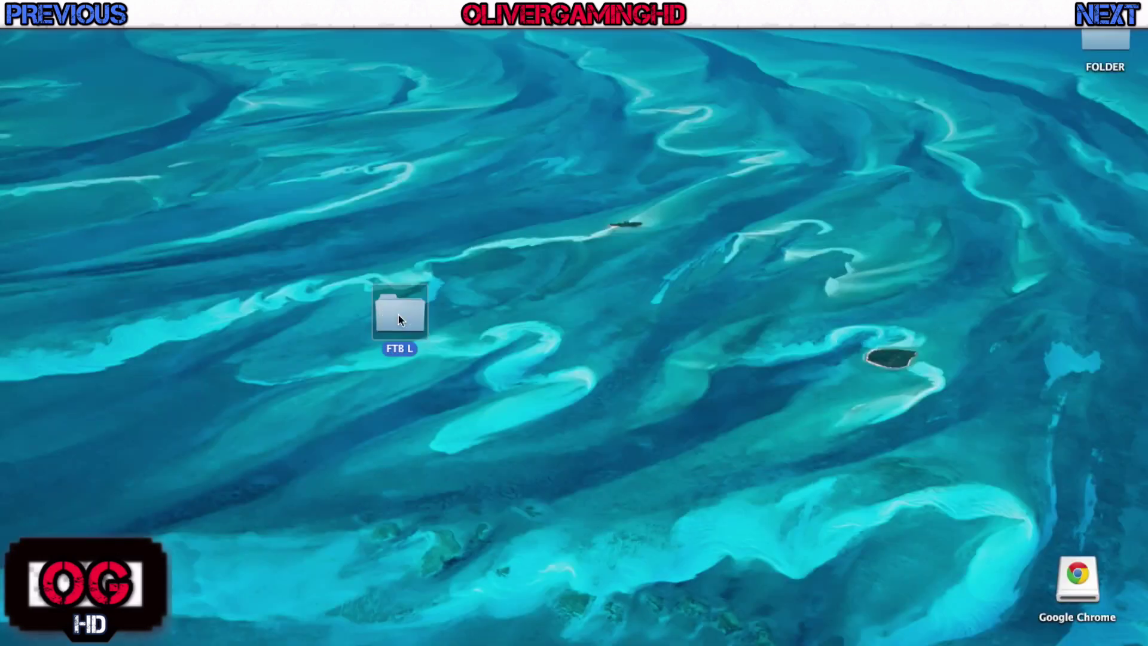
{"action": "double_click", "coordinate": [399, 317]}
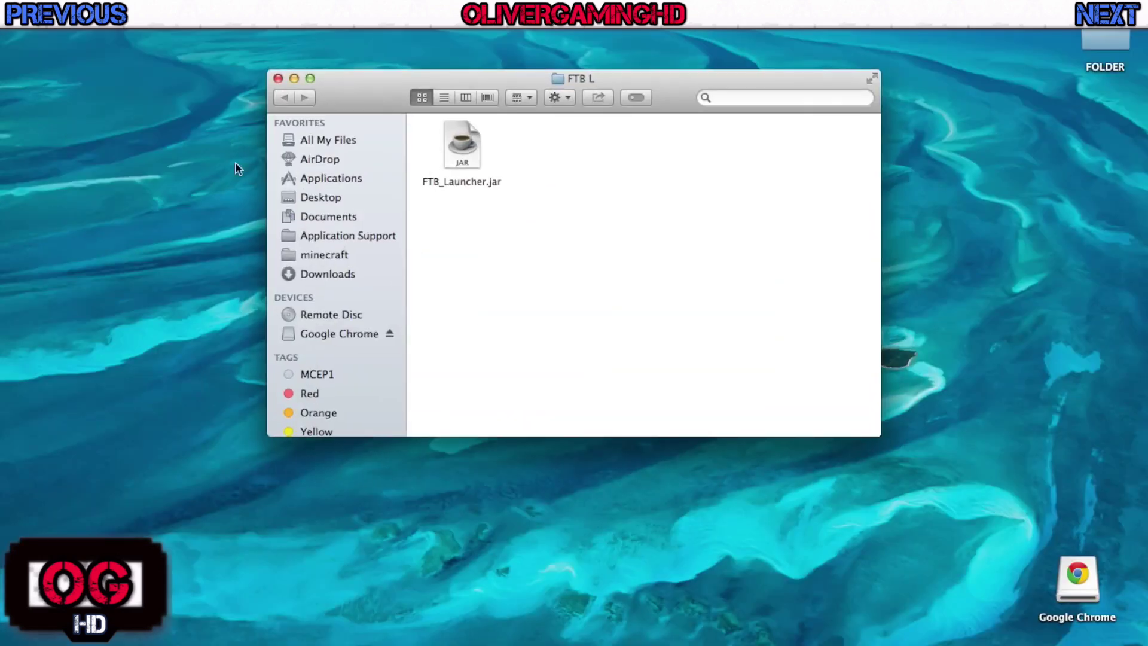
{"action": "double_click", "coordinate": [461, 153]}
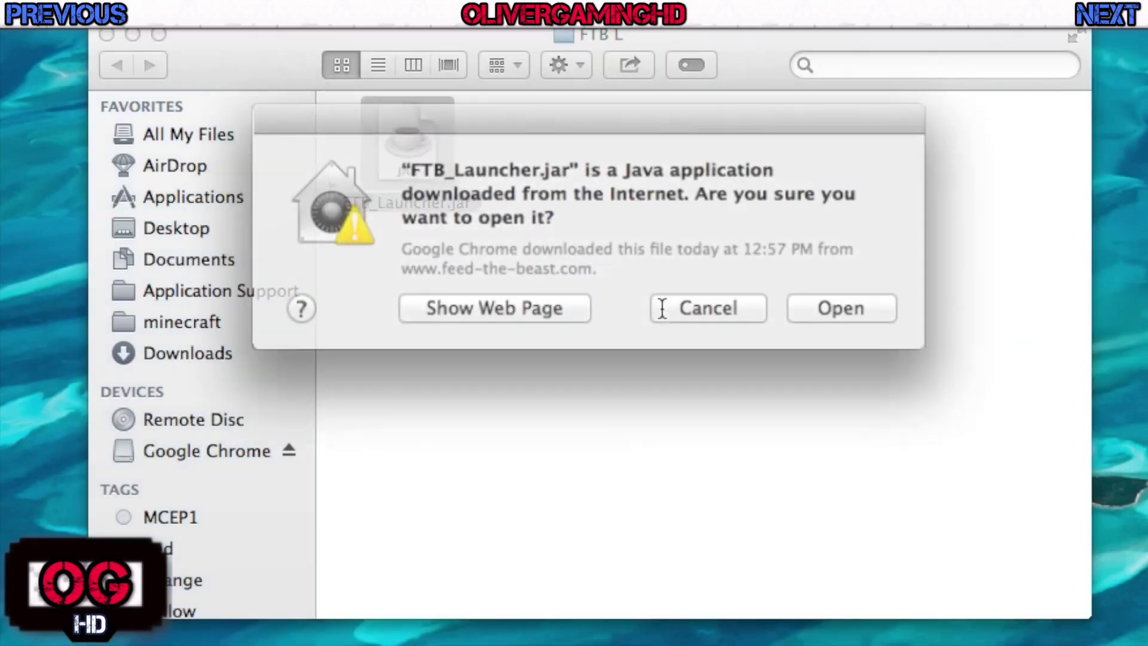
{"action": "left_click", "coordinate": [808, 301]}
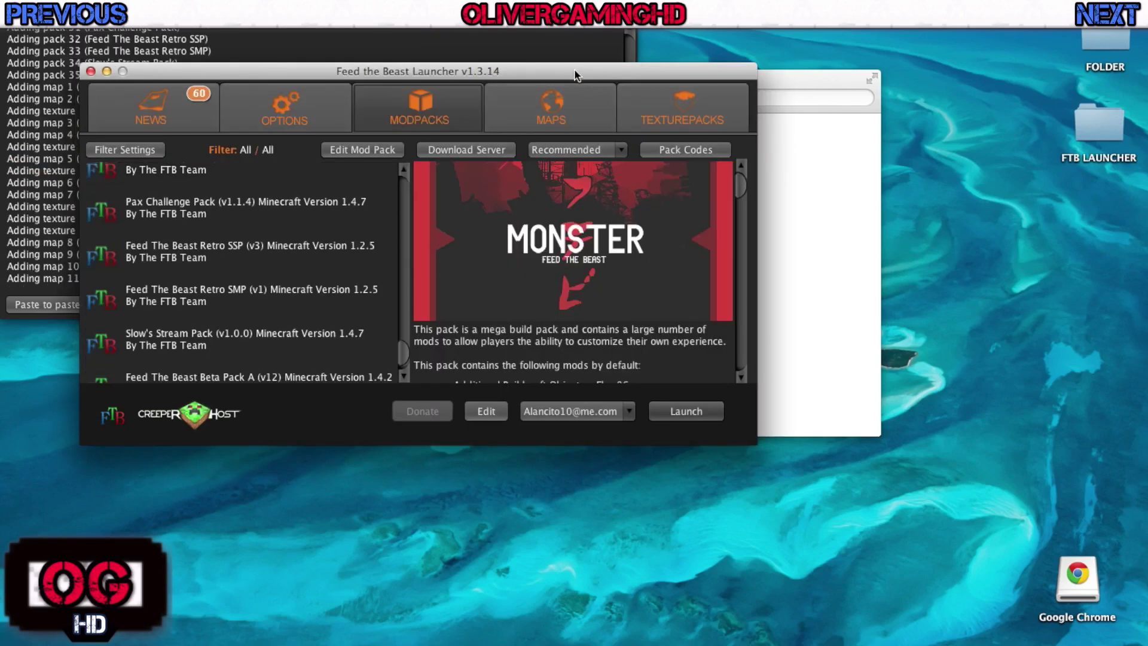
Move the Feed the Beast Launcher window away from the console and return its modpack list to the first entry
{"action": "left_click_drag", "start_coordinate": [575, 75], "coordinate": [806, 155]}
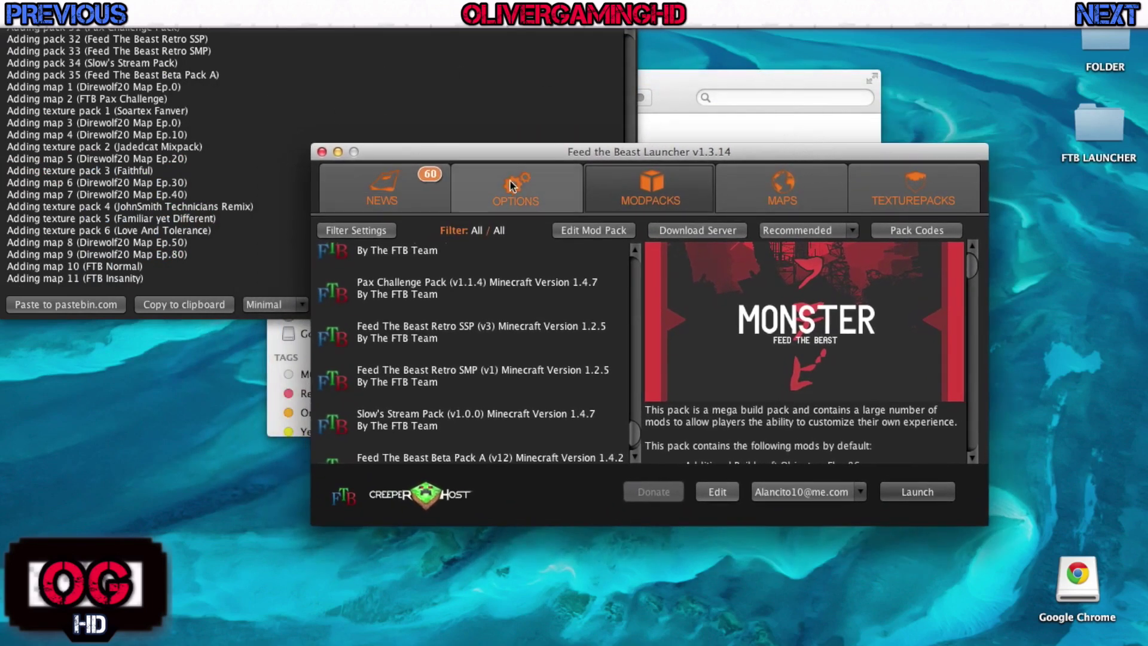
{"action": "scroll", "coordinate": [542, 287], "scroll_direction": "up", "scroll_amount": 15}
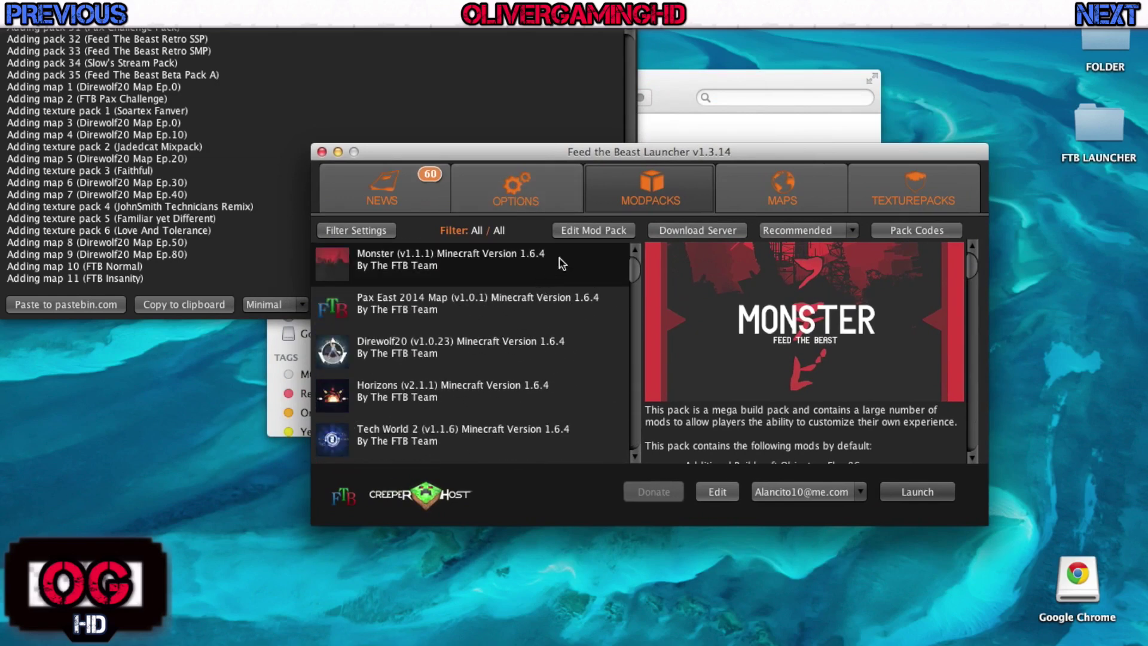
{"action": "left_click", "coordinate": [701, 81]}
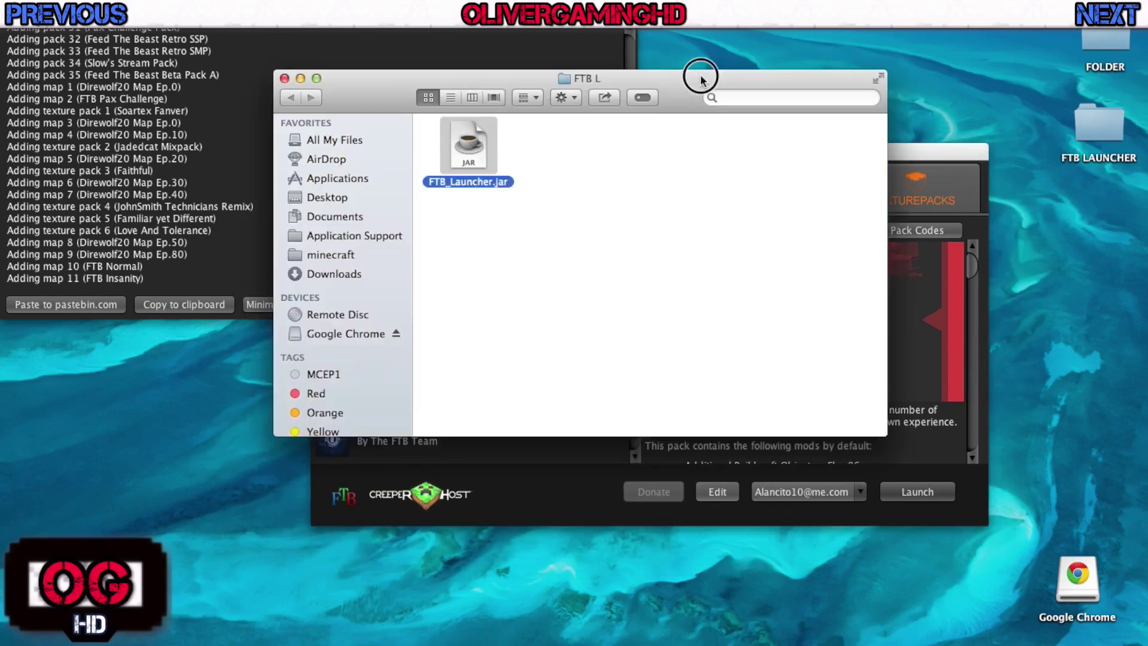
{"action": "left_click", "coordinate": [387, 48]}
{"action": "left_click", "coordinate": [921, 146]}
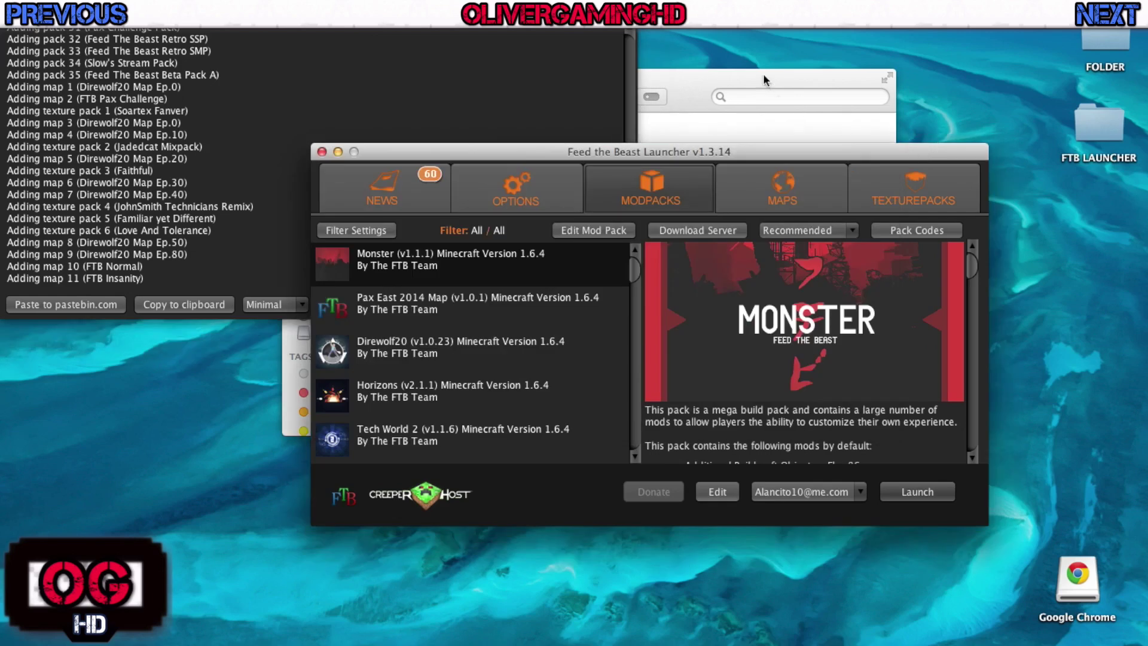
Reposition the Feed the Beast Launcher window so that its whole modpack page is visible in front of the console
{"action": "left_click", "coordinate": [763, 74]}
{"action": "left_click", "coordinate": [293, 78]}
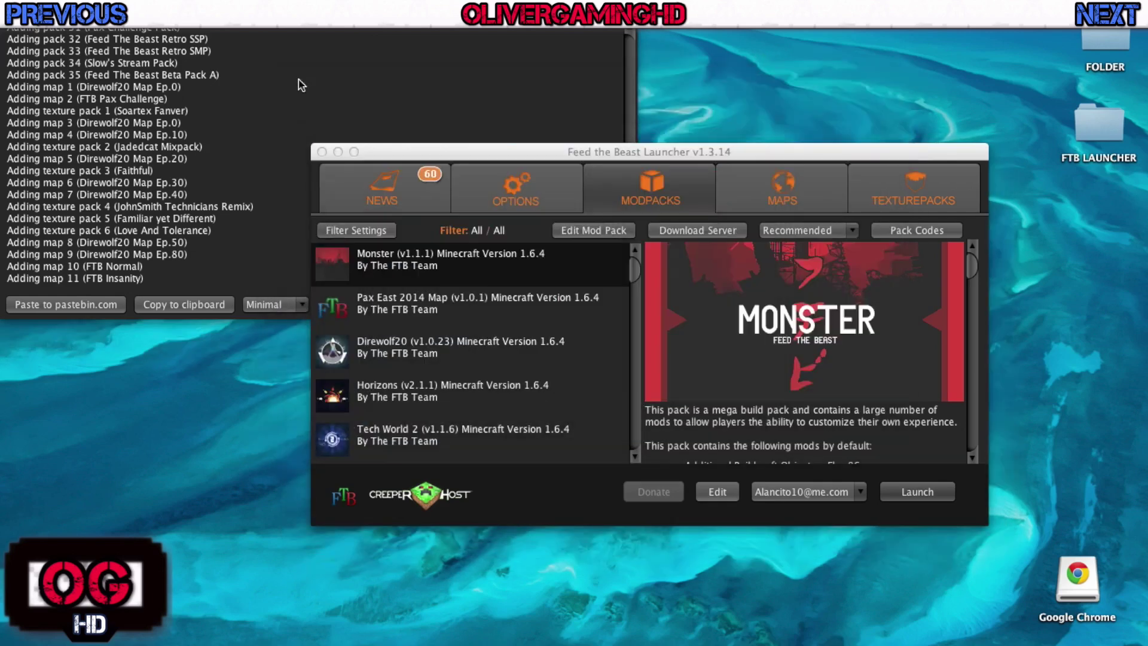
{"action": "left_click_drag", "start_coordinate": [622, 154], "coordinate": [687, 148]}
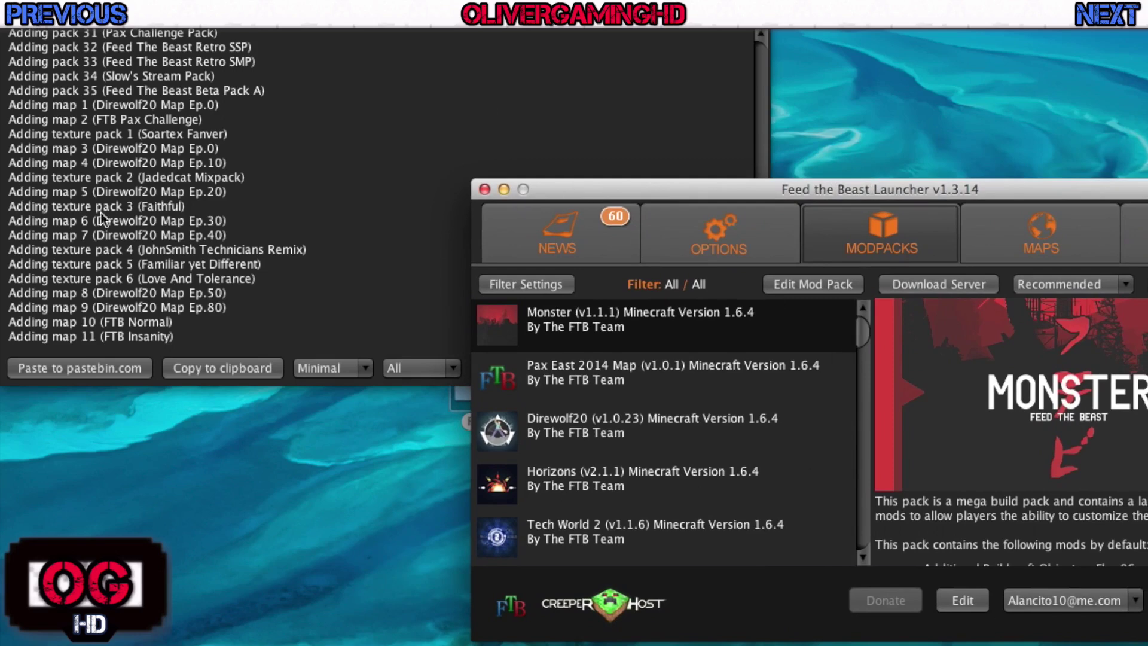
{"action": "left_click_drag", "start_coordinate": [771, 192], "coordinate": [456, 133]}
Choose the saved account profile, select the Monster (v1.1.1) modpack for Minecraft 1.6.4 and launch it
{"action": "left_click", "coordinate": [803, 547]}
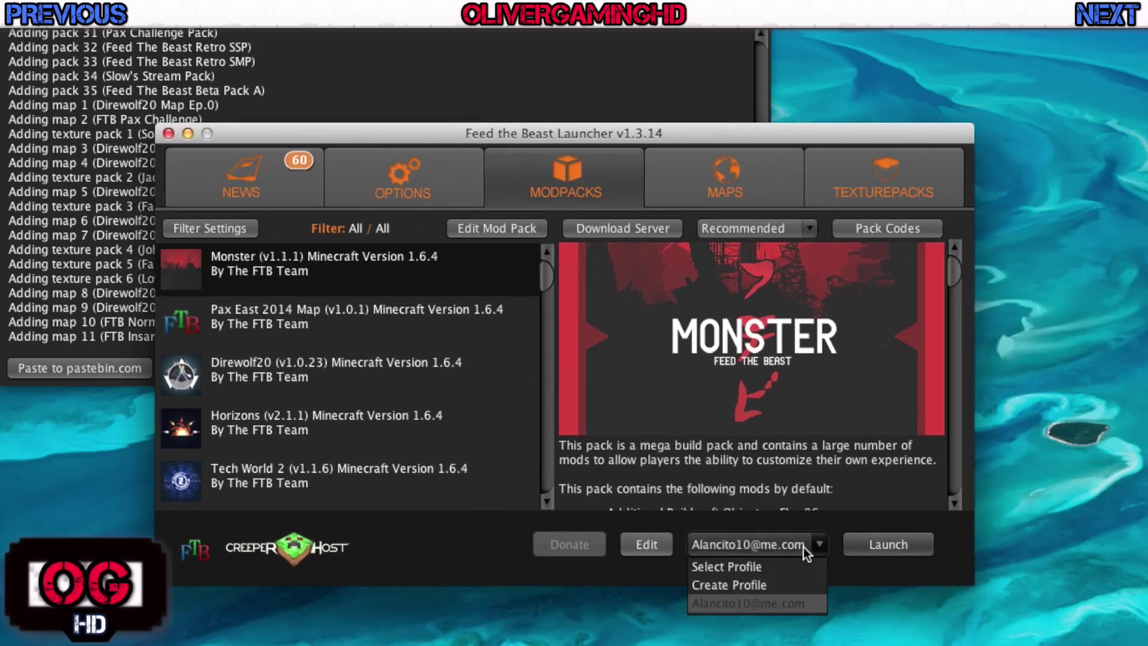
{"action": "left_click", "coordinate": [776, 598]}
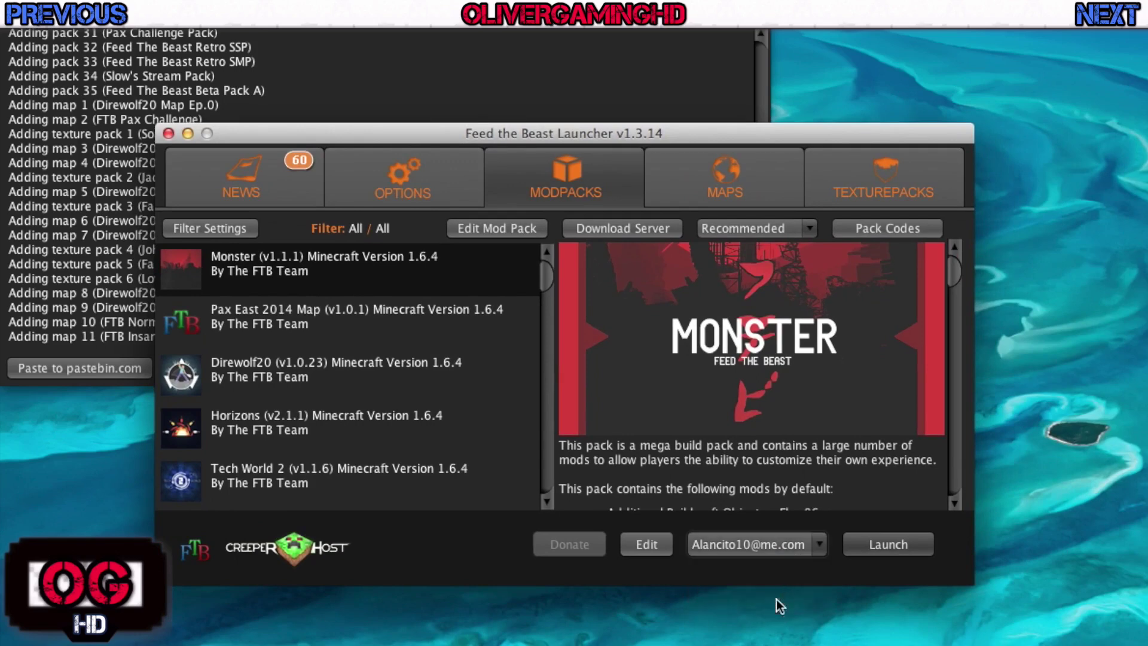
{"action": "left_click", "coordinate": [284, 329]}
{"action": "left_click", "coordinate": [294, 368]}
{"action": "left_click", "coordinate": [361, 477]}
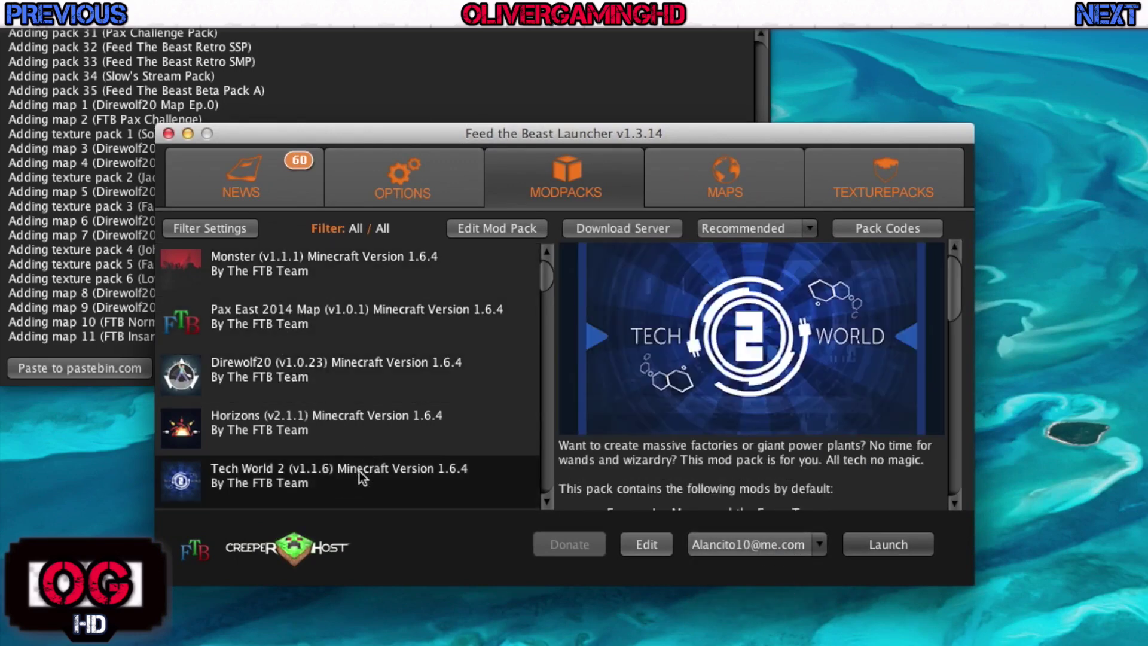
{"action": "left_click", "coordinate": [367, 281]}
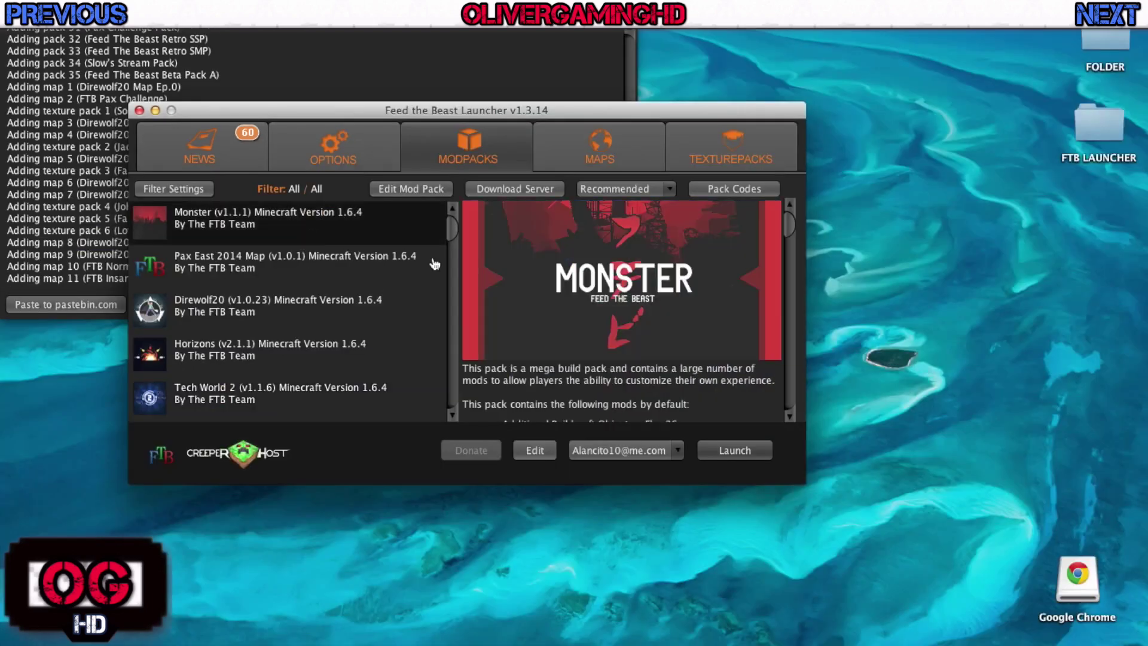
{"action": "left_click", "coordinate": [908, 545]}
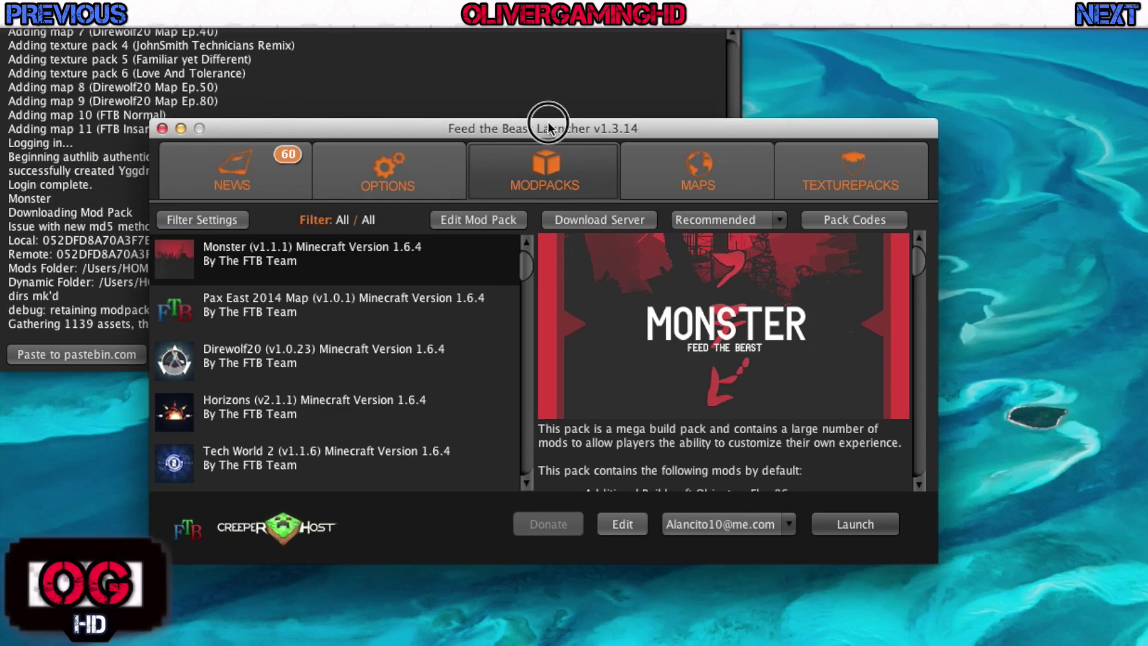
Arrange the console and the Minecraft 1.6.4 window on the desktop so that both can be watched during loading
{"action": "left_click_drag", "start_coordinate": [545, 122], "coordinate": [723, 132]}
{"action": "left_click", "coordinate": [574, 31]}
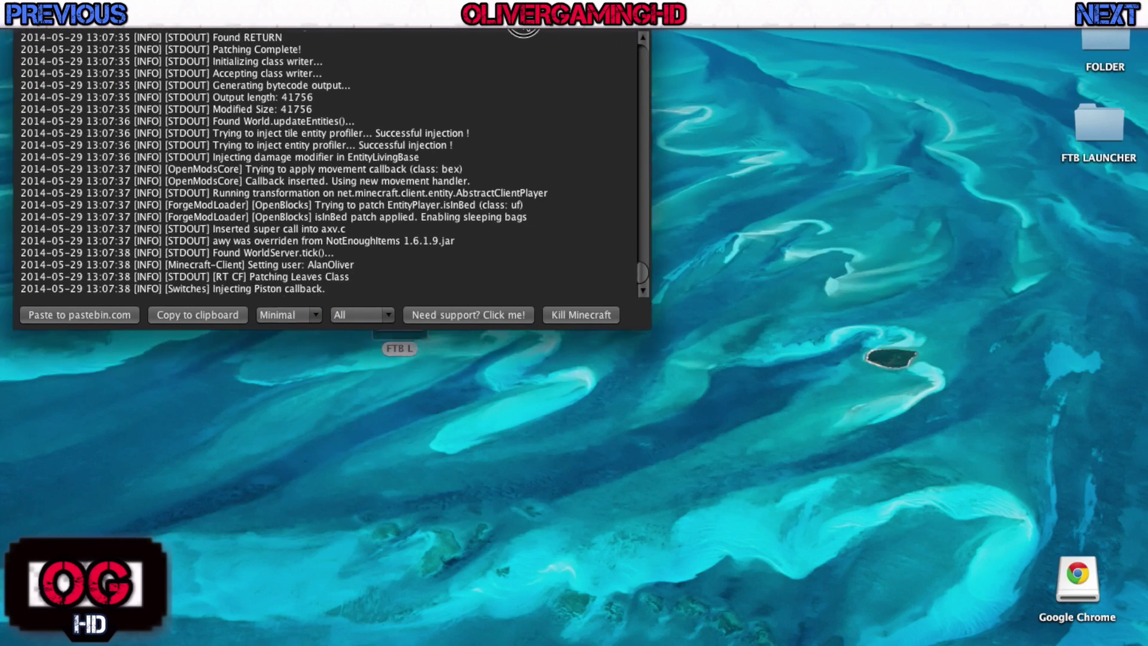
{"action": "left_click_drag", "start_coordinate": [510, 11], "coordinate": [695, 109]}
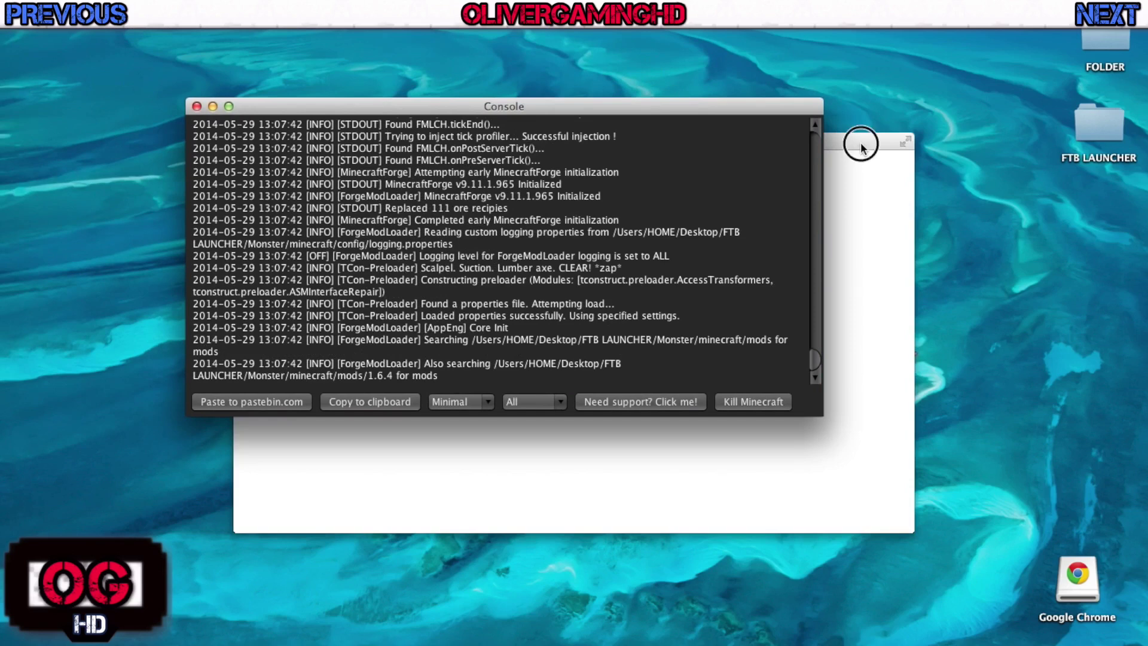
{"action": "left_click", "coordinate": [826, 148]}
{"action": "left_click_drag", "start_coordinate": [682, 144], "coordinate": [864, 167]}
{"action": "left_click", "coordinate": [762, 133]}
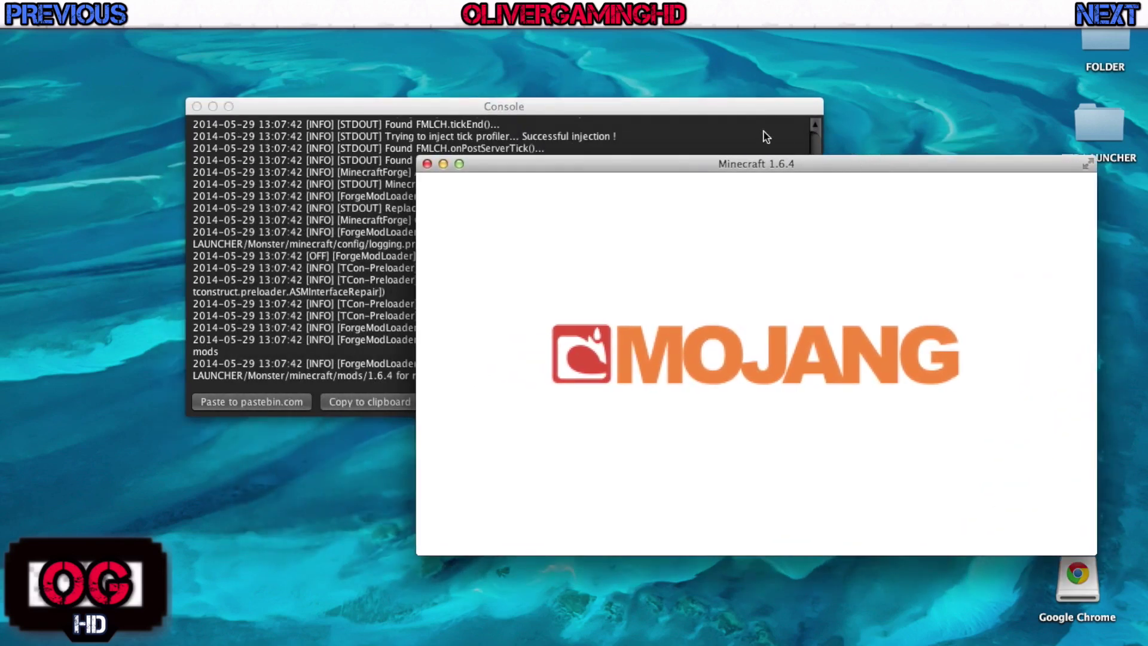
{"action": "left_click_drag", "start_coordinate": [671, 108], "coordinate": [533, 23]}
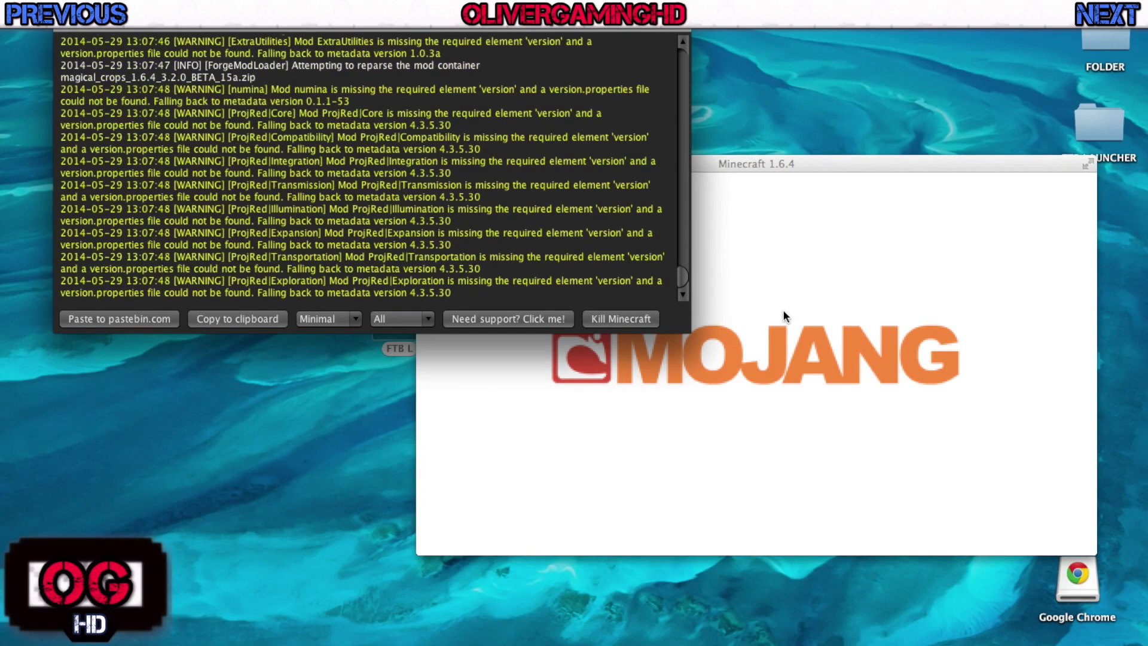
Follow the modpack's loading in the console log and the Minecraft window until the game's main menu is ready
{"action": "left_click", "coordinate": [784, 312]}
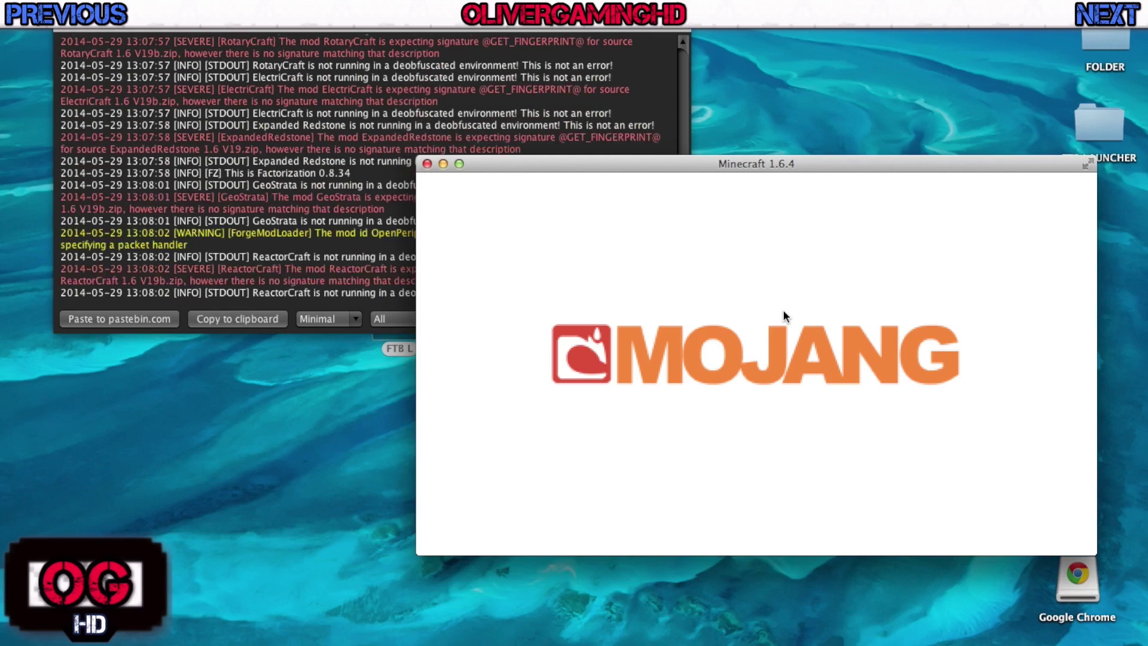
{"action": "left_click", "coordinate": [353, 178]}
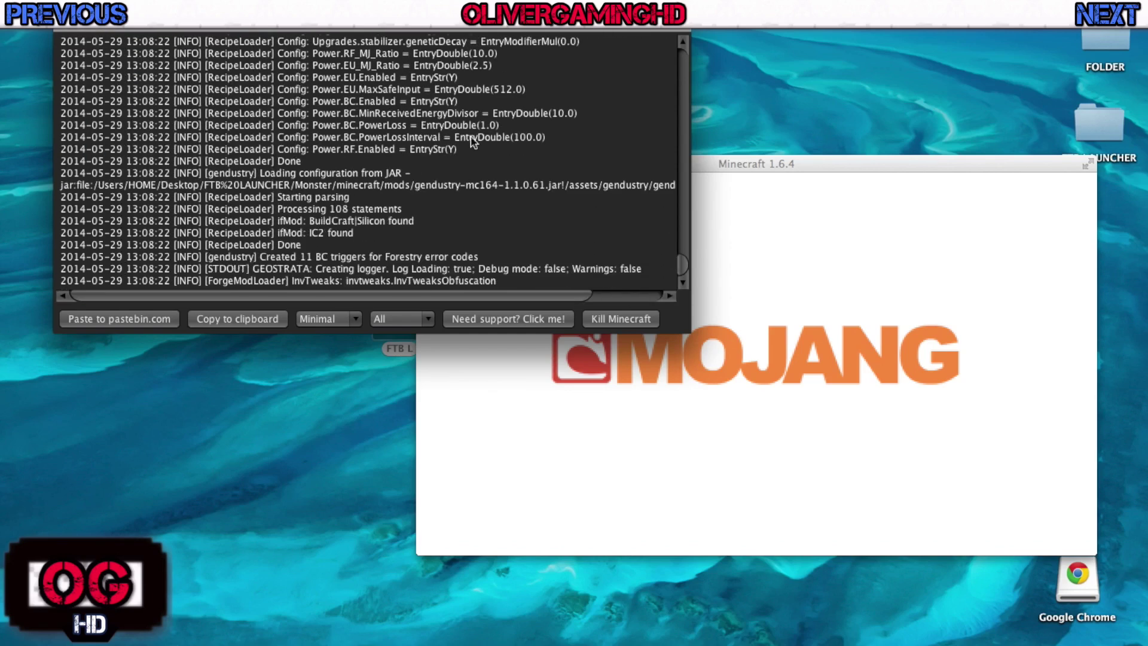
{"action": "left_click", "coordinate": [737, 163]}
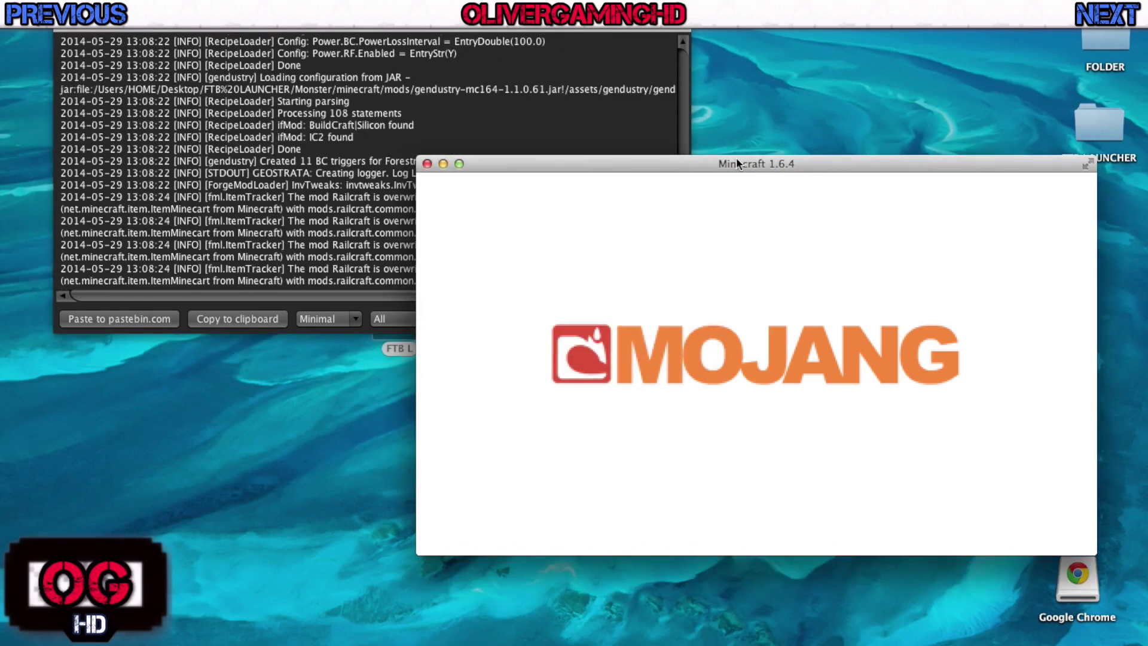
{"action": "left_click", "coordinate": [352, 151]}
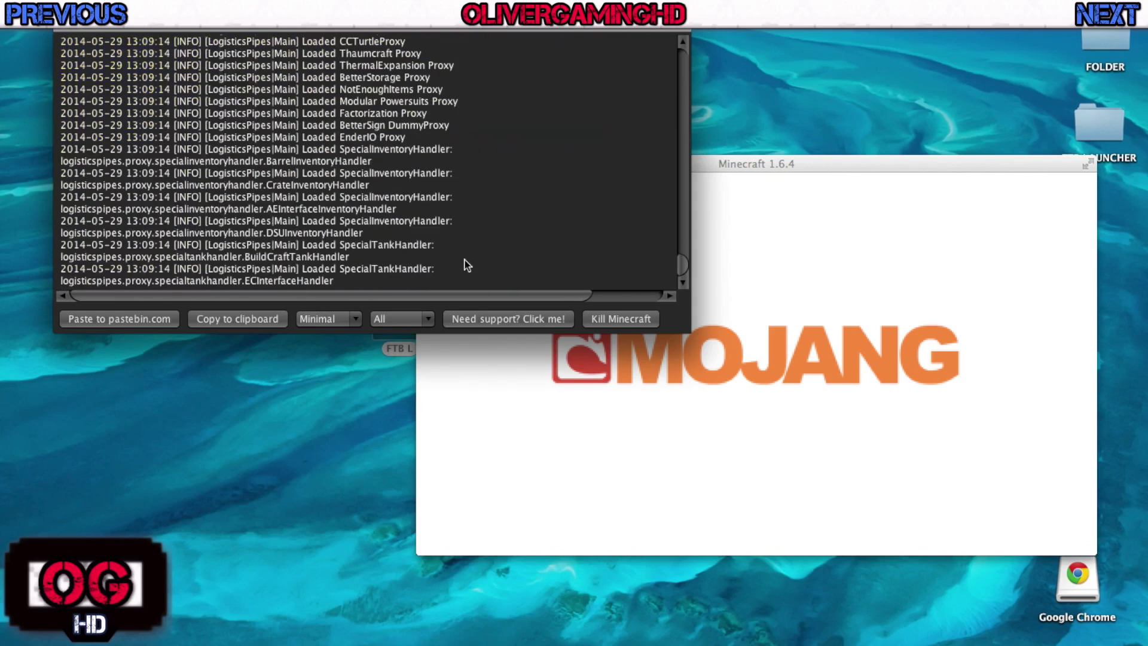
{"action": "left_click", "coordinate": [786, 238]}
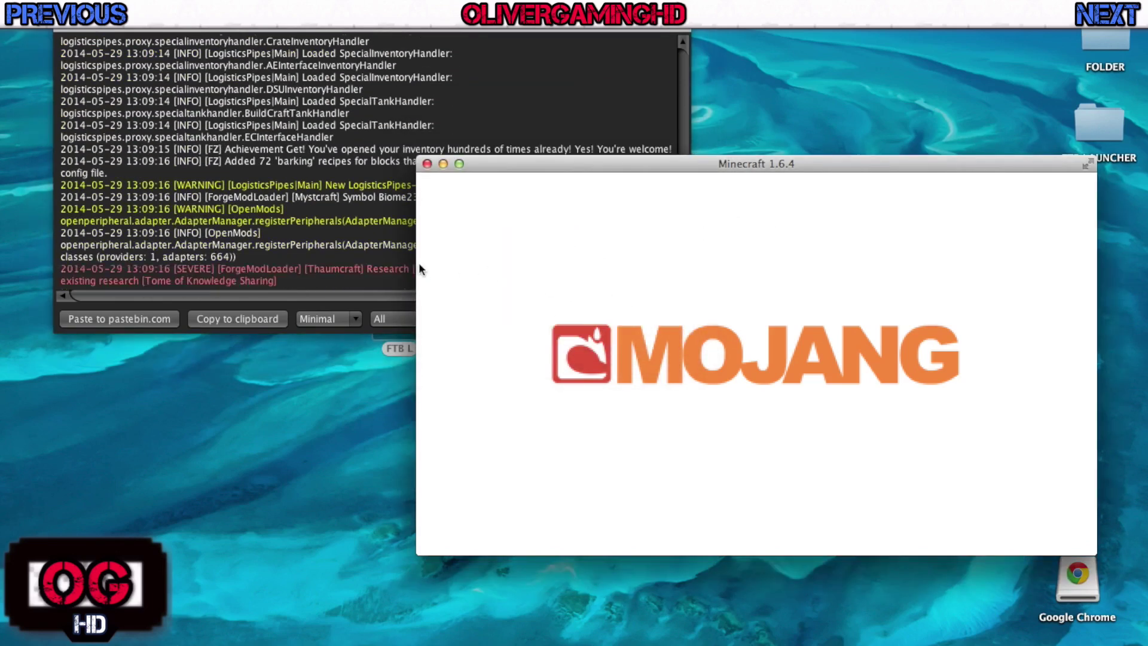
{"action": "left_click", "coordinate": [323, 281]}
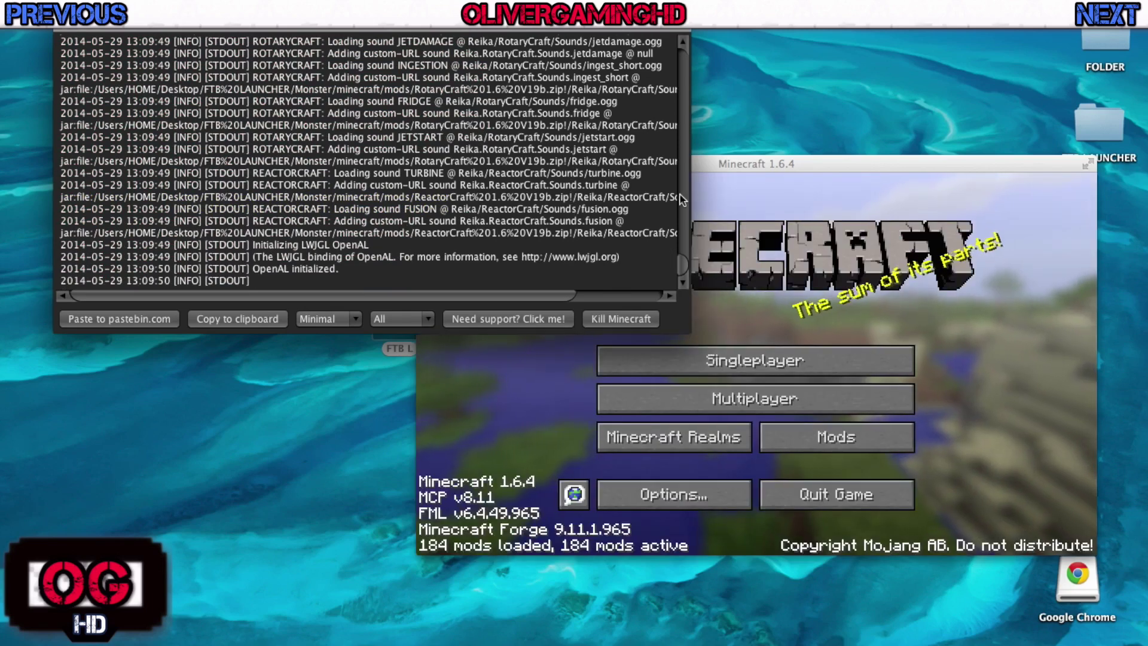
Bring the Minecraft window forward and create a singleplayer world named New World in Survival mode, letting its terrain load
{"action": "left_click", "coordinate": [762, 195]}
{"action": "left_click_drag", "start_coordinate": [744, 169], "coordinate": [534, 124]}
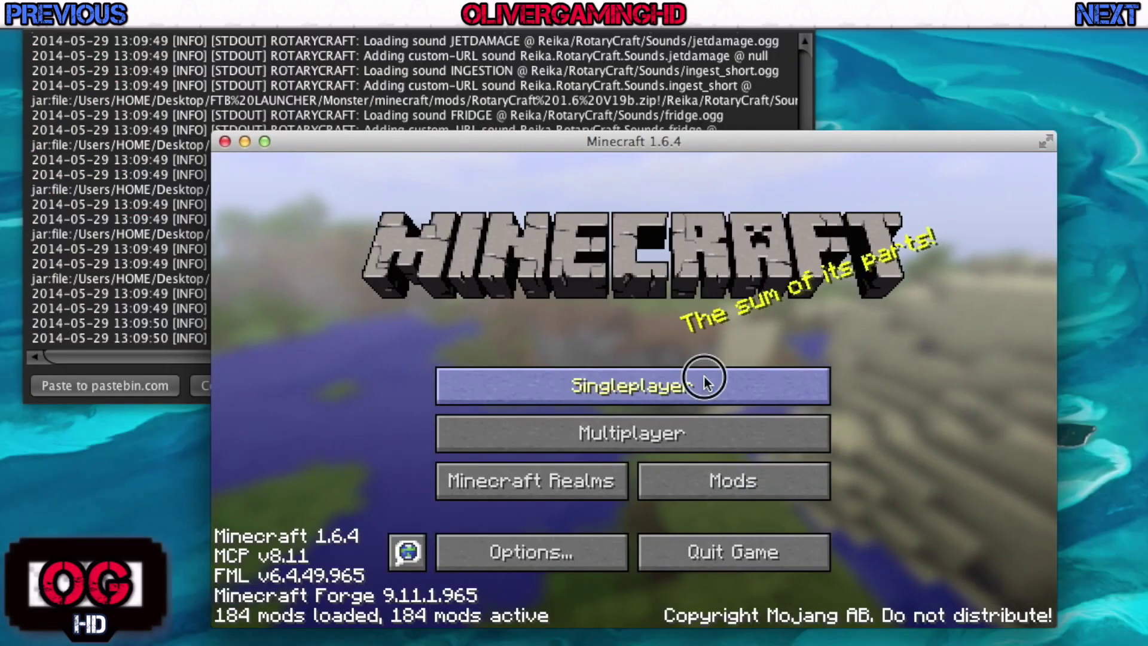
{"action": "left_click", "coordinate": [602, 311]}
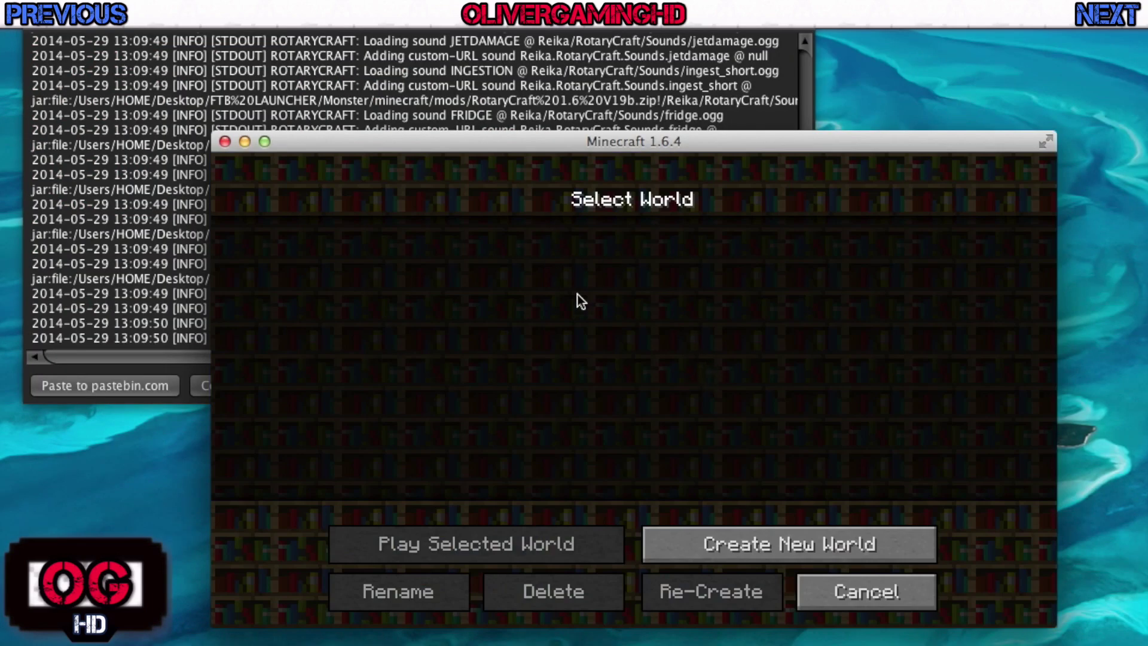
{"action": "left_click", "coordinate": [770, 533]}
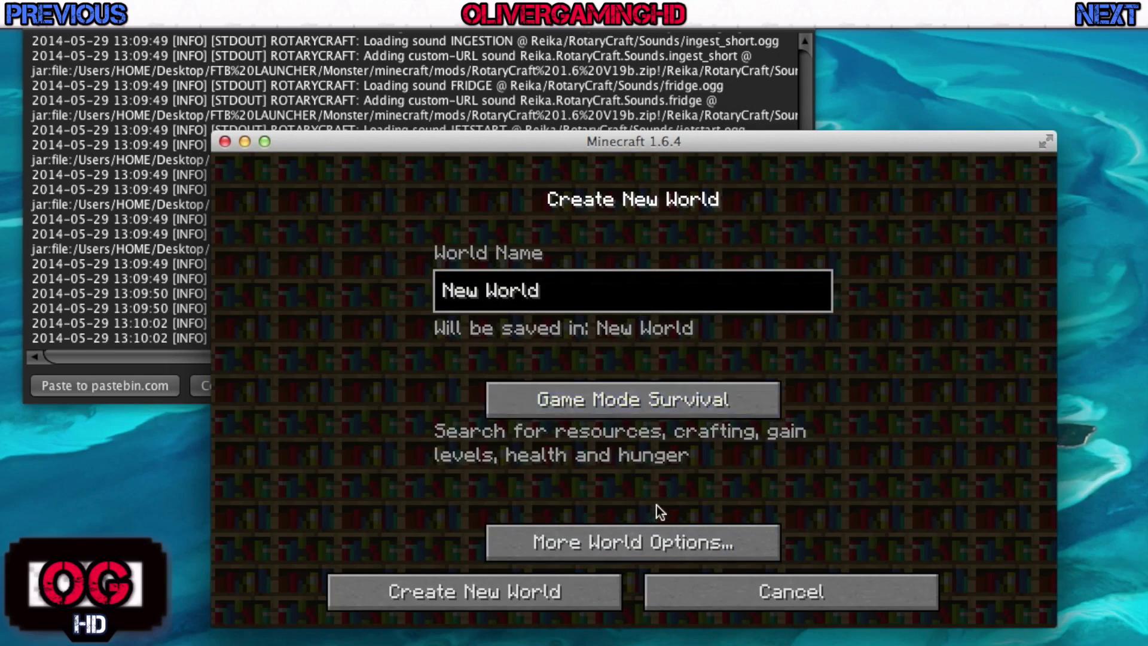
{"action": "left_click", "coordinate": [523, 595]}
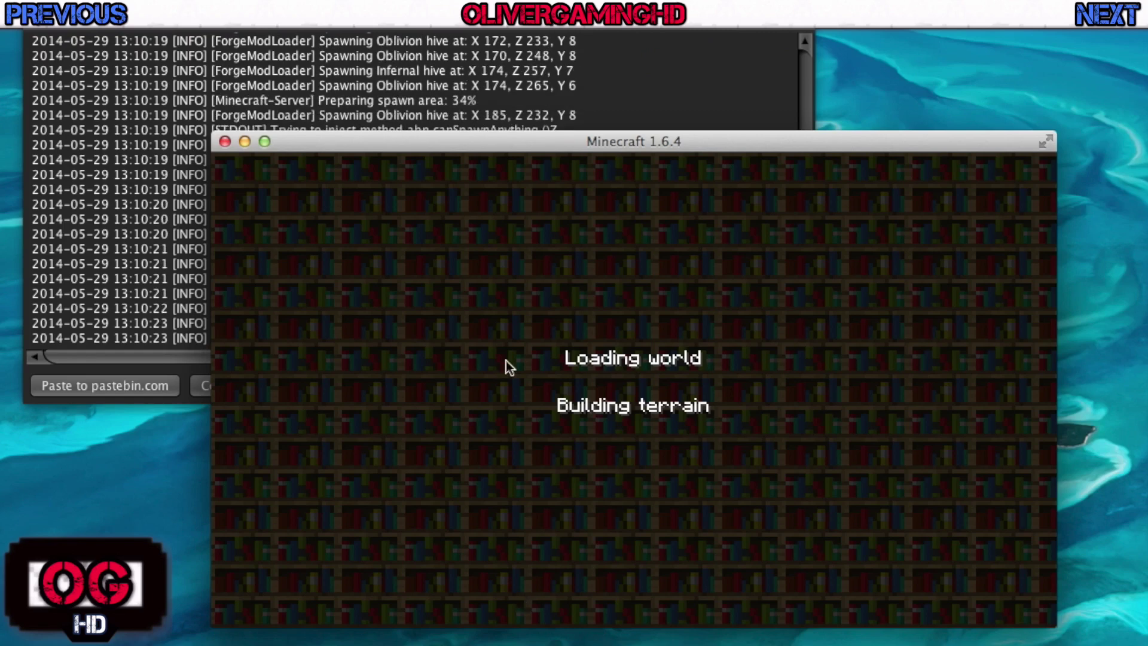
{"action": "left_click", "coordinate": [472, 95]}
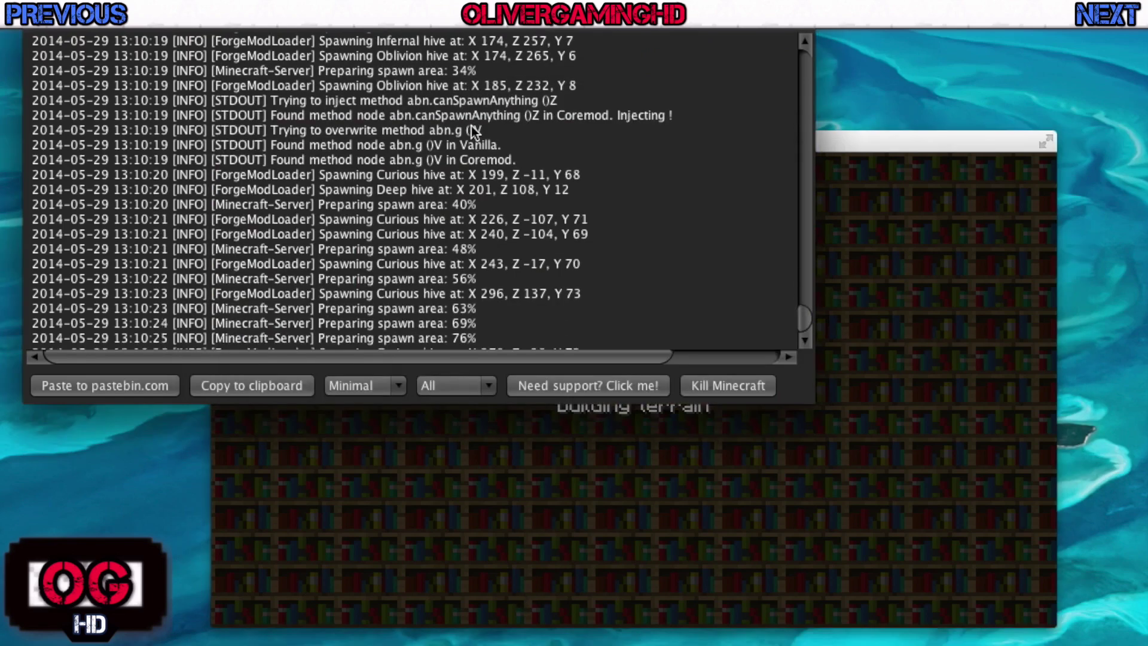
{"action": "left_click", "coordinate": [802, 501]}
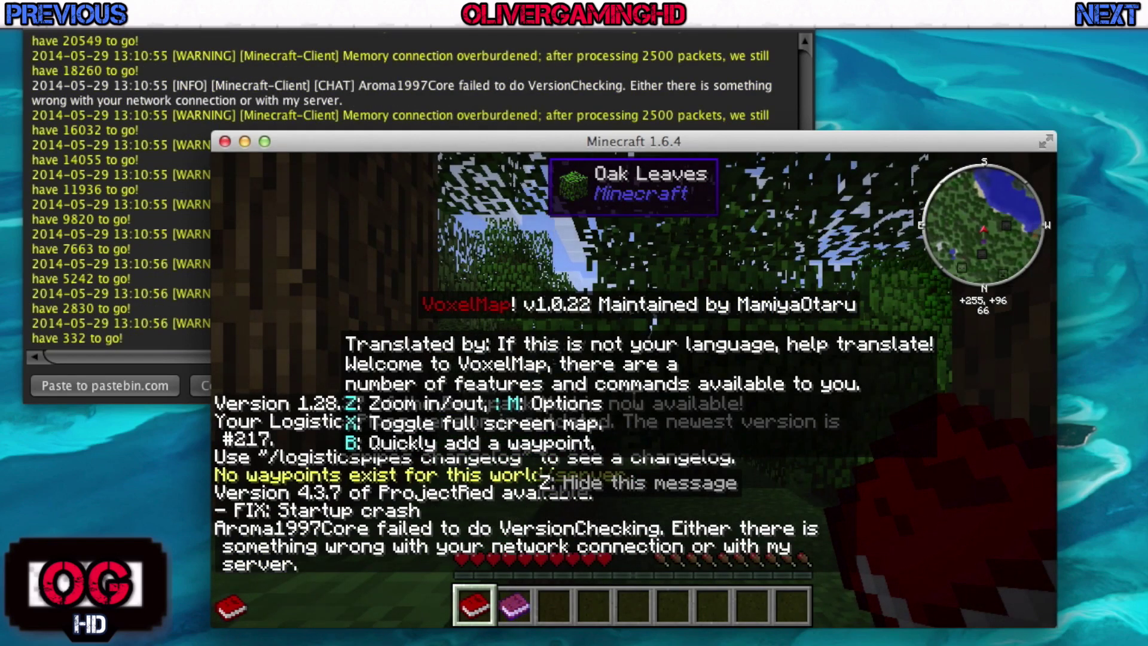
Open and close the player inventory and hide the VoxelMap welcome message in the new world
{"action": "mouse_move", "coordinate": [634, 390]}
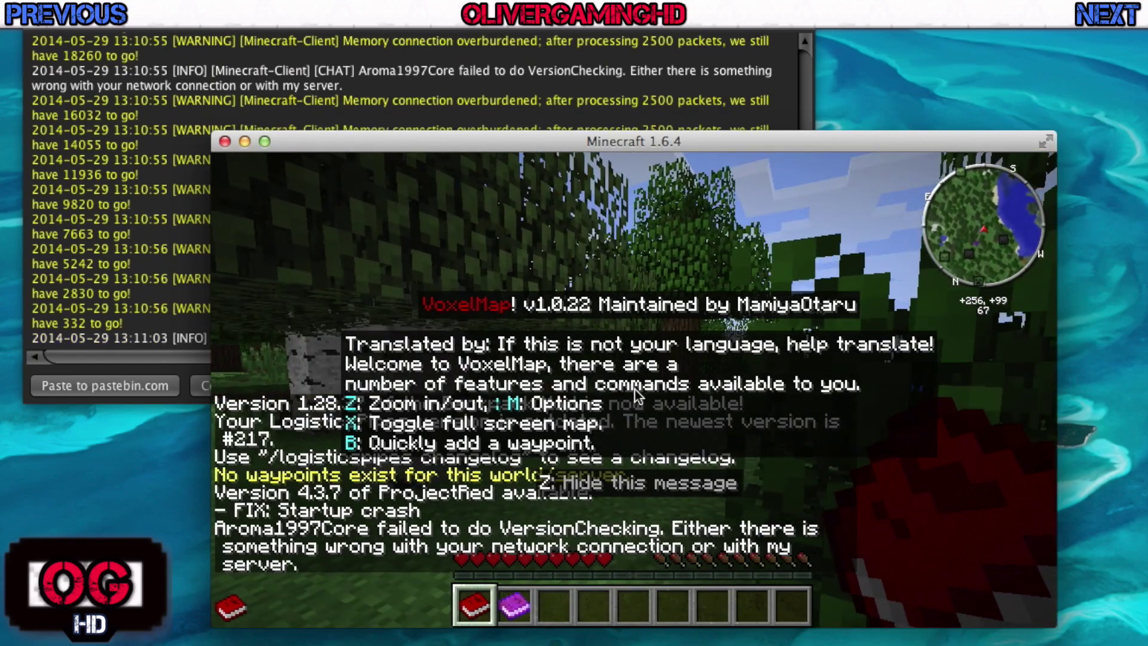
{"action": "key", "text": "e"}
{"action": "key", "text": "e"}
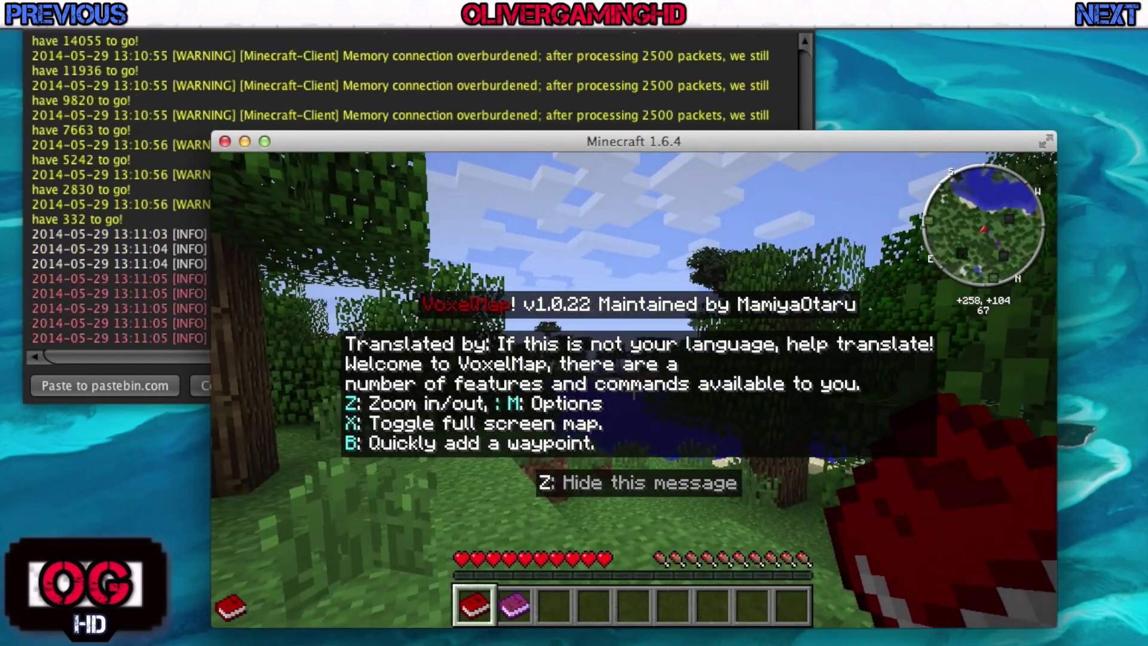
{"action": "key", "text": "z"}
Explore the new world on foot around the forest and lakeshore, including a third-person view of the character
{"action": "key", "text": "w"}
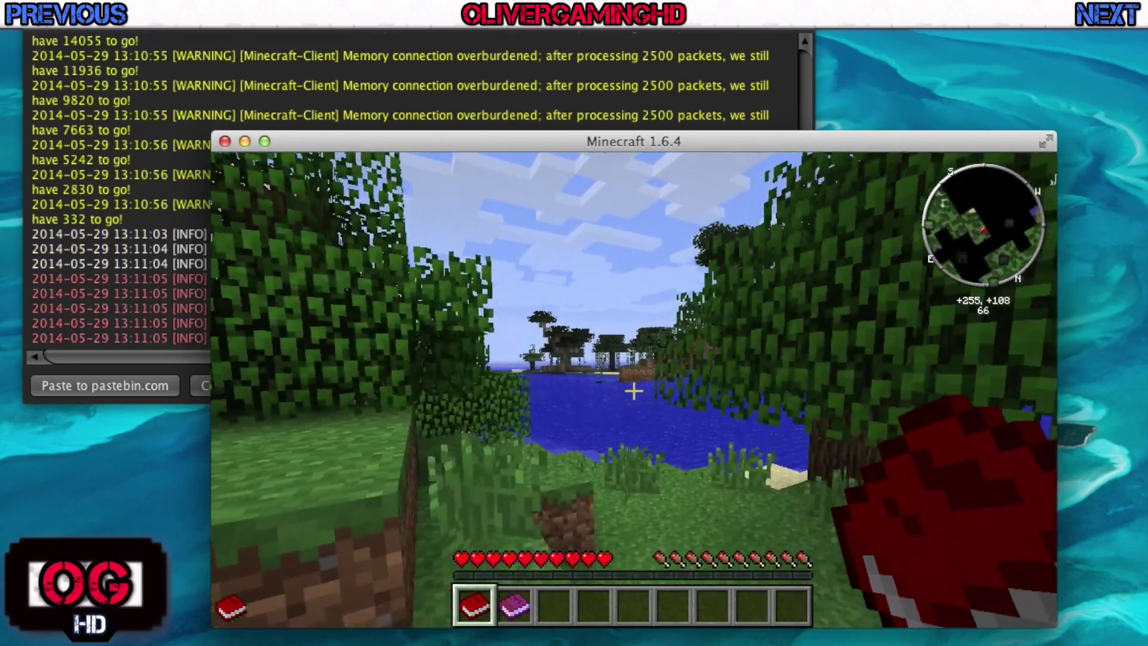
{"action": "key", "text": "w"}
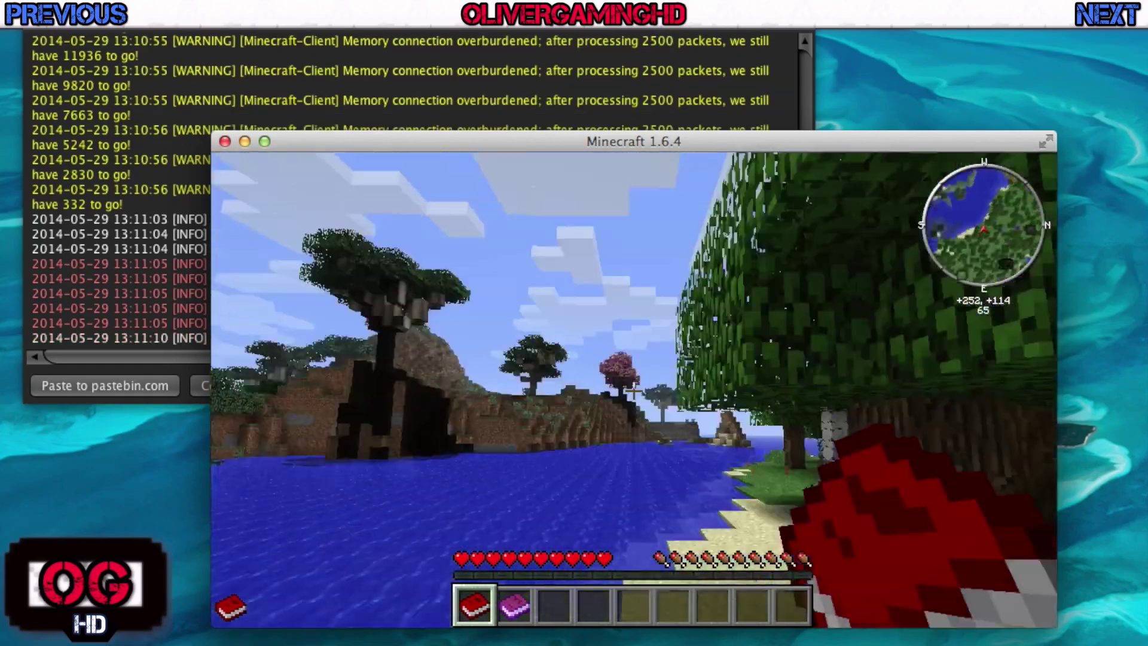
{"action": "key", "text": "w"}
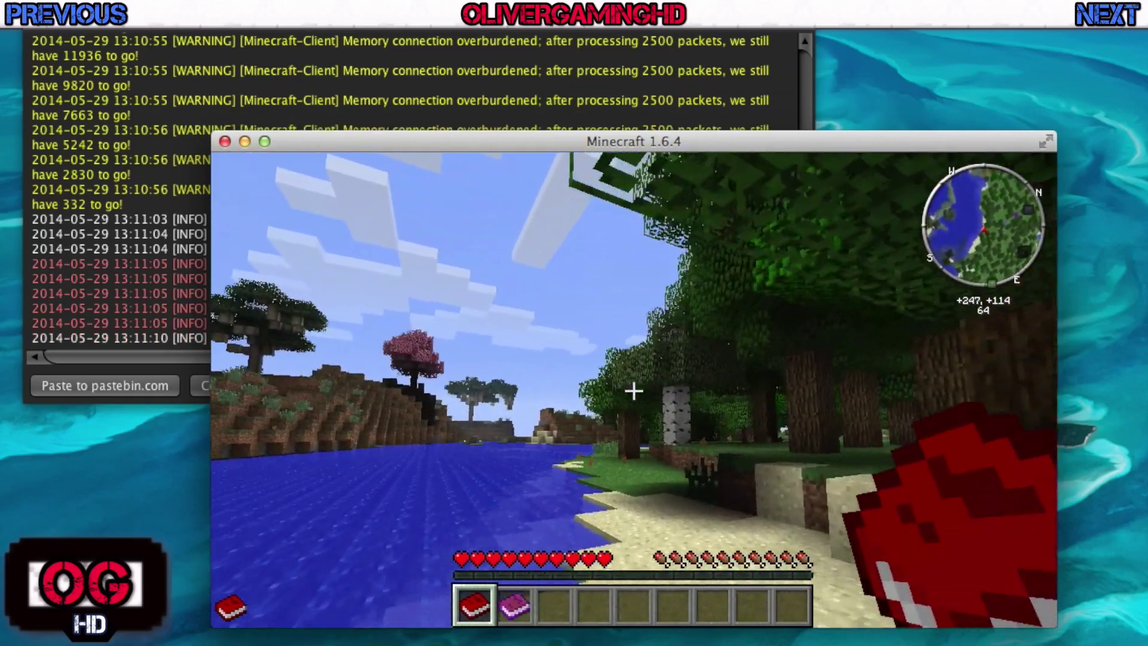
{"action": "key", "text": "w"}
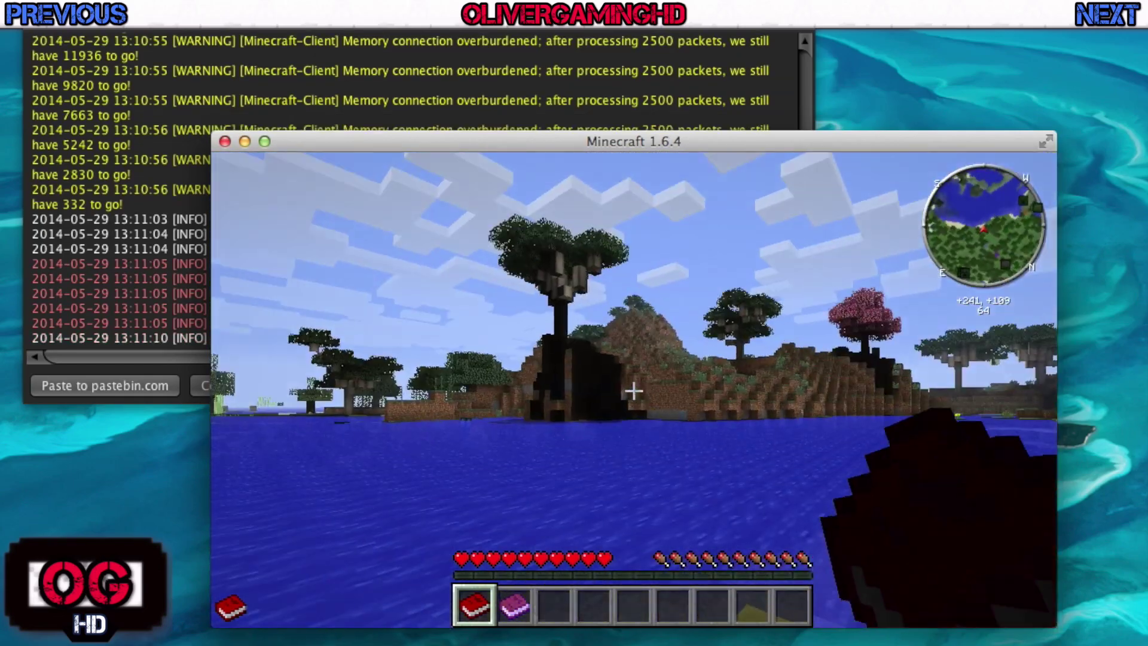
{"action": "key", "text": "w"}
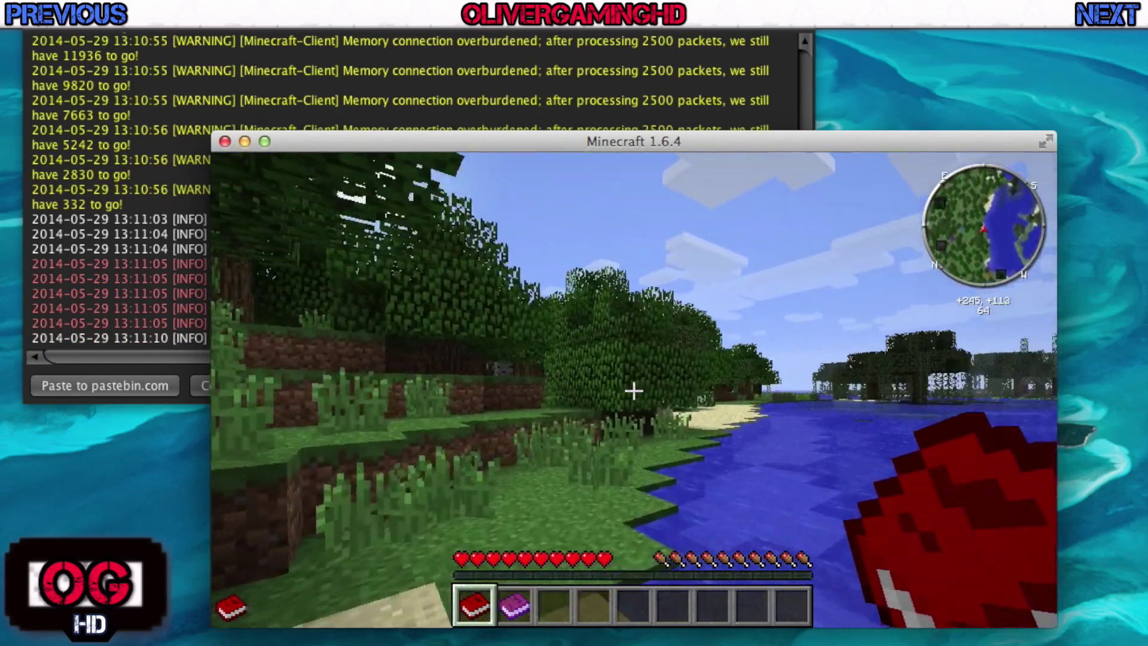
{"action": "key", "text": "w"}
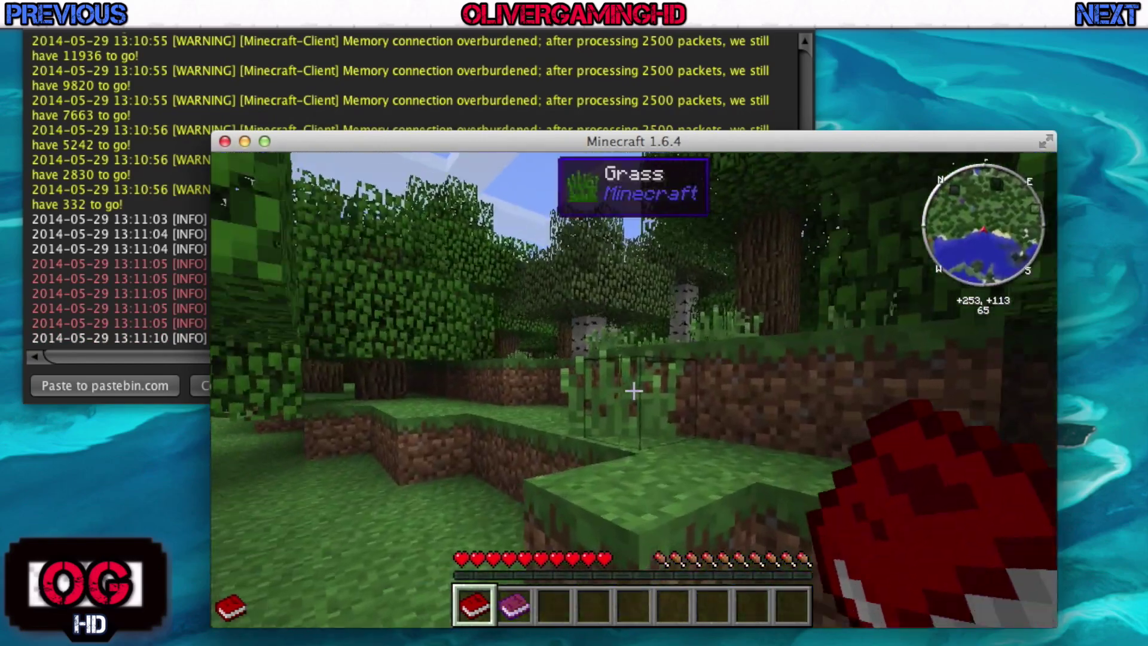
{"action": "key", "text": "w"}
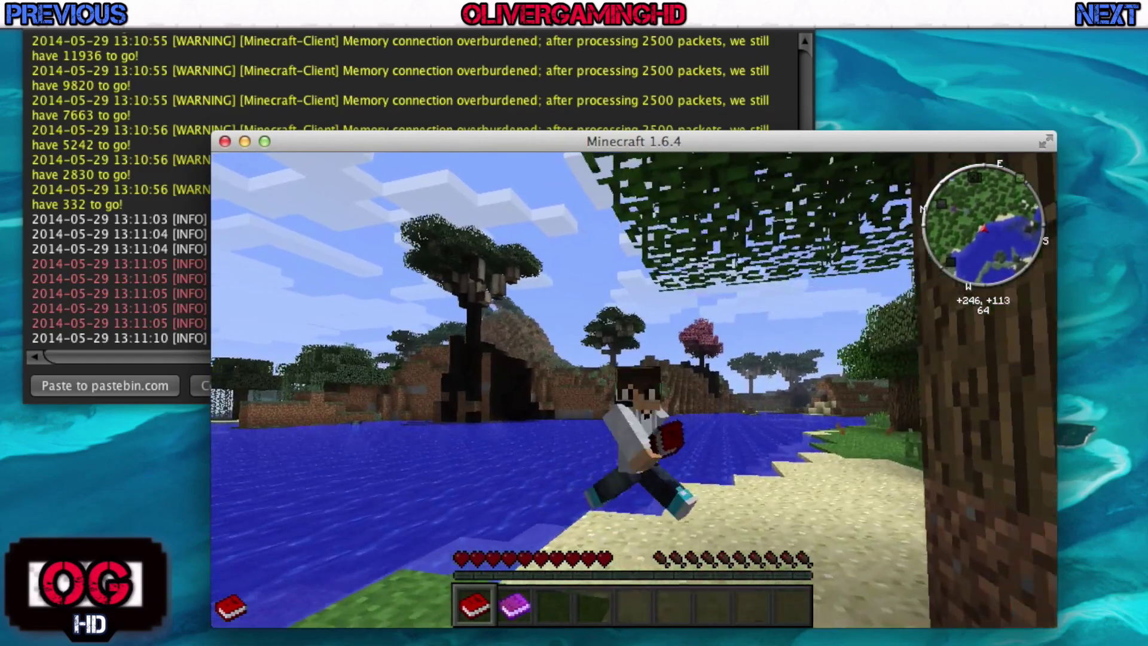
{"action": "key", "text": "w"}
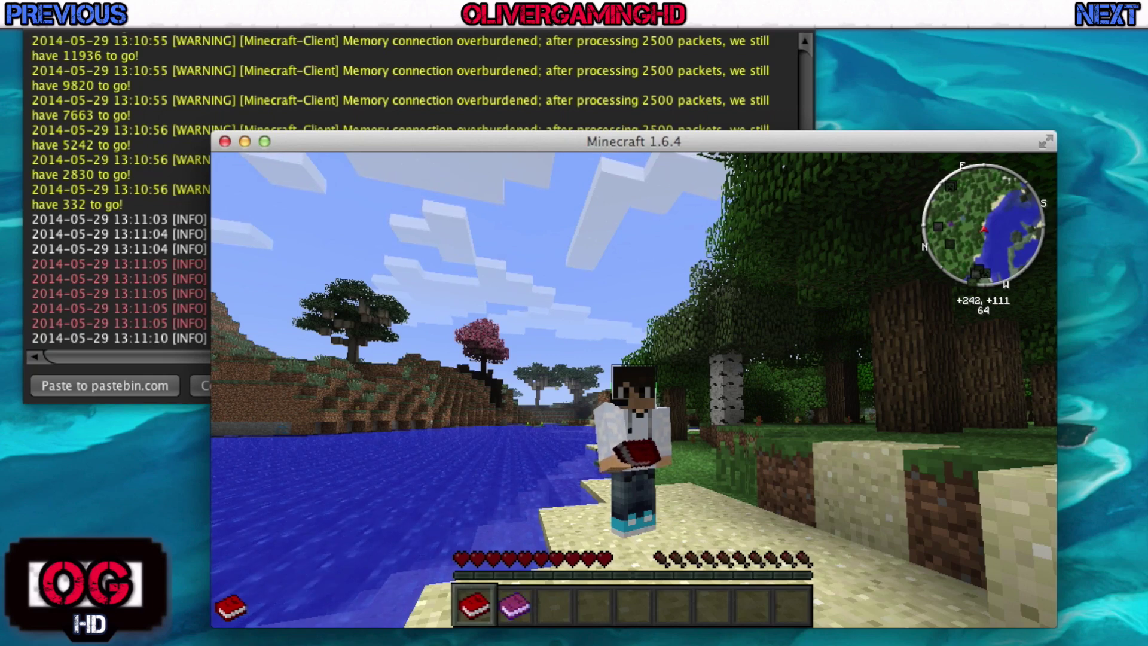
{"action": "key", "text": "w"}
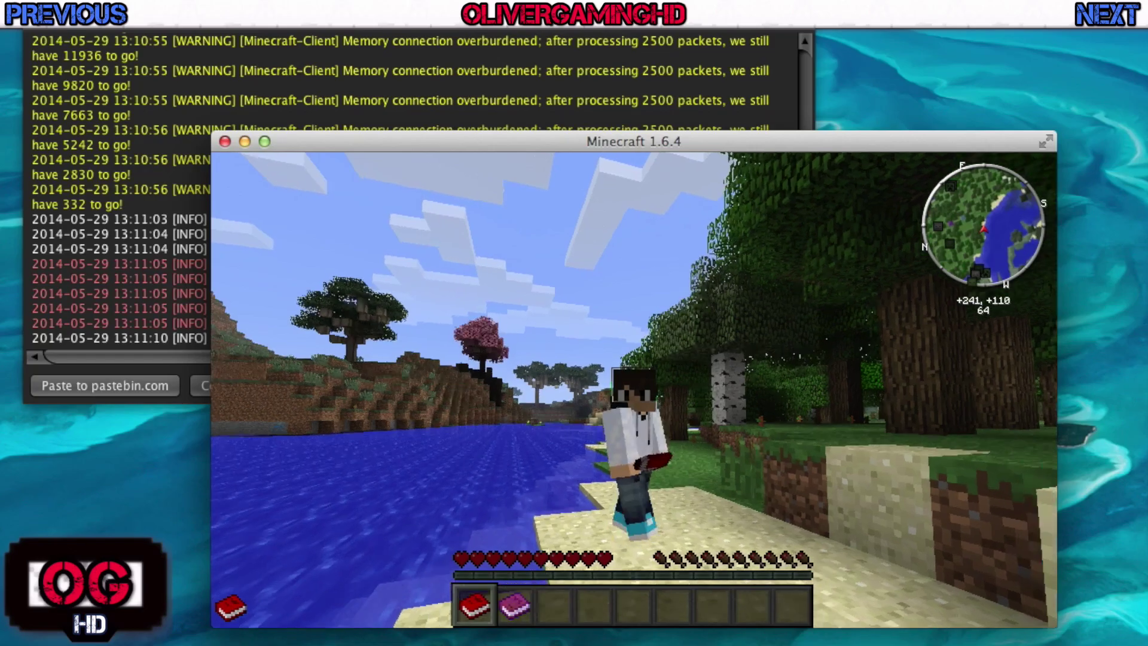
{"action": "key", "text": "w"}
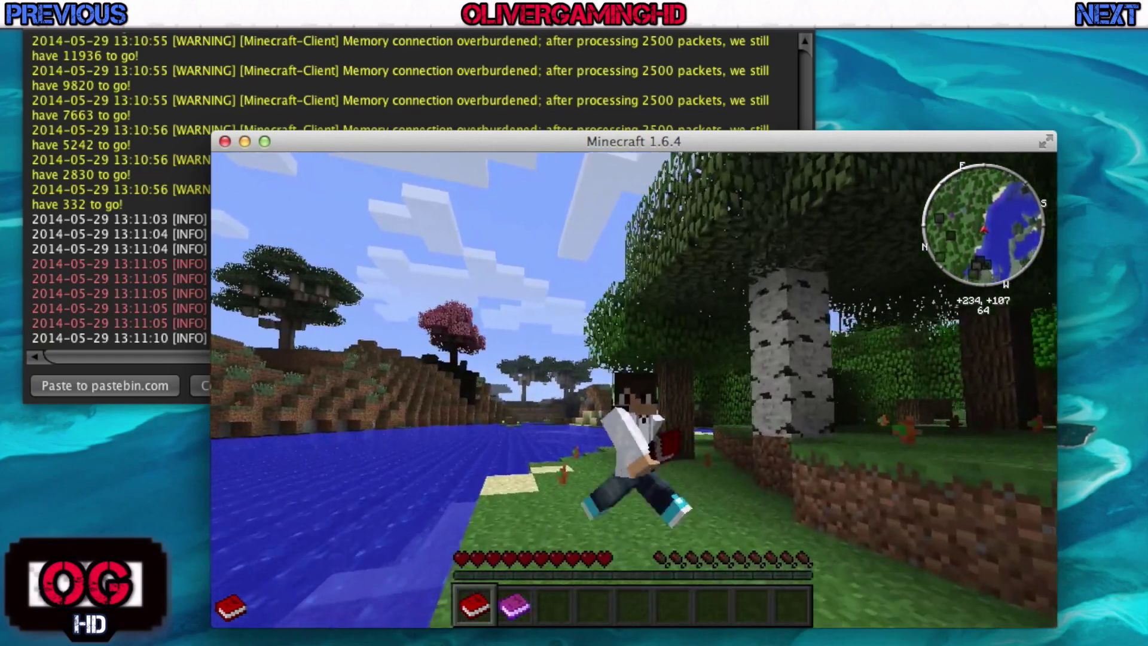
Walk the character along the lakeshore to the sandy patch and back past the trees in front-facing third-person view
{"action": "key", "text": "w"}
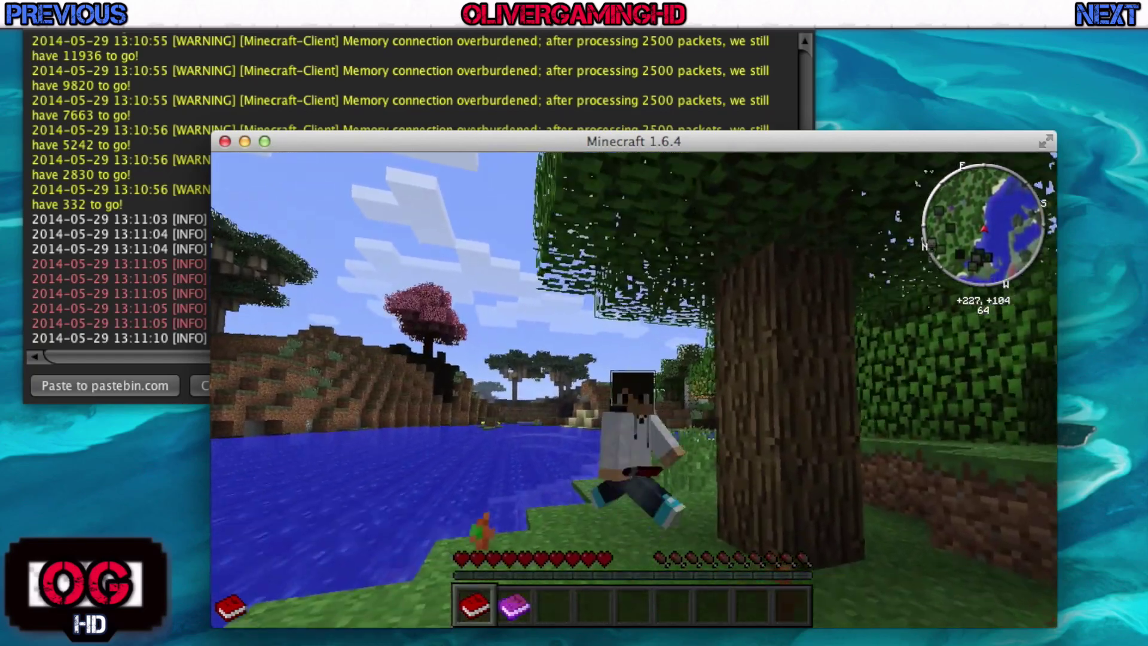
{"action": "key", "text": "w"}
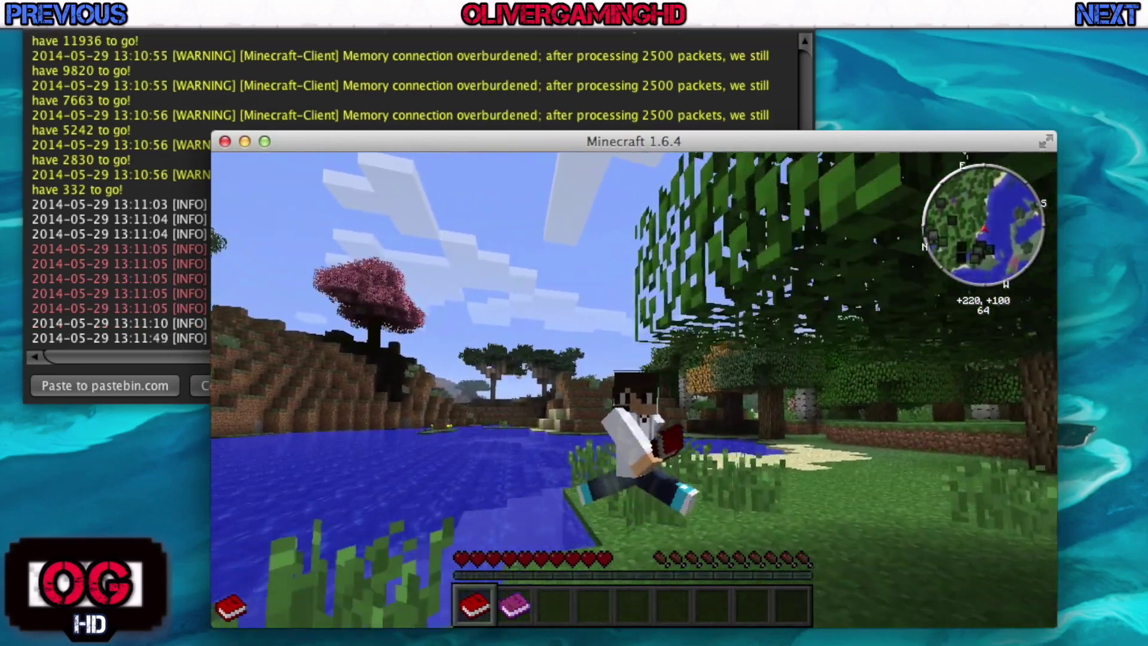
{"action": "key", "text": "w"}
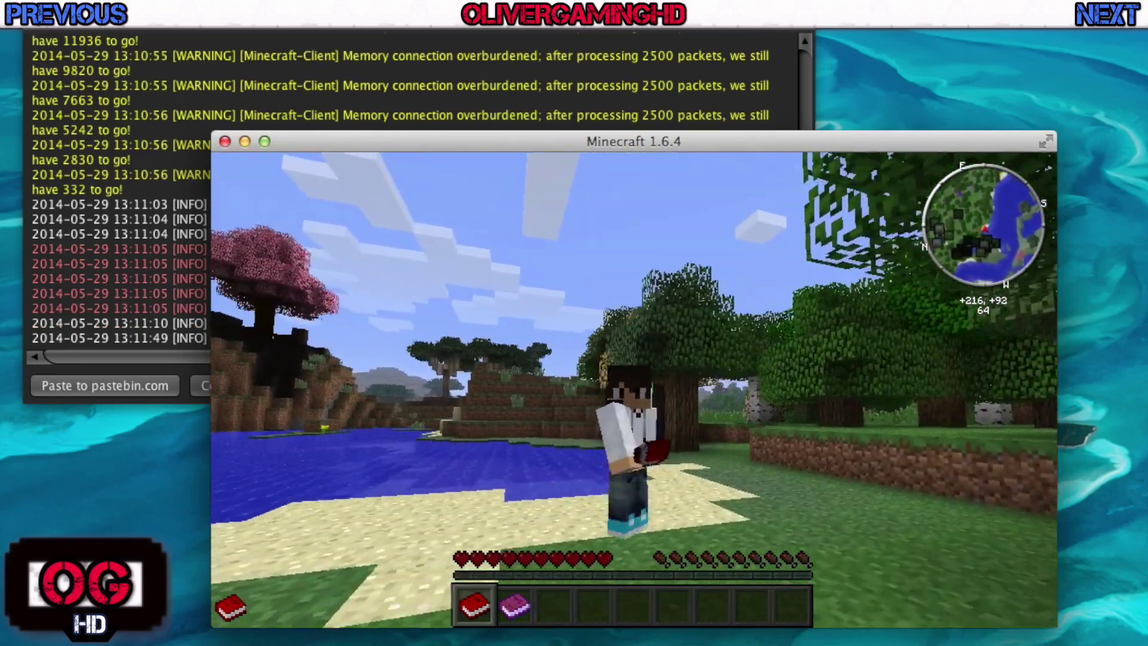
{"action": "key", "text": "w"}
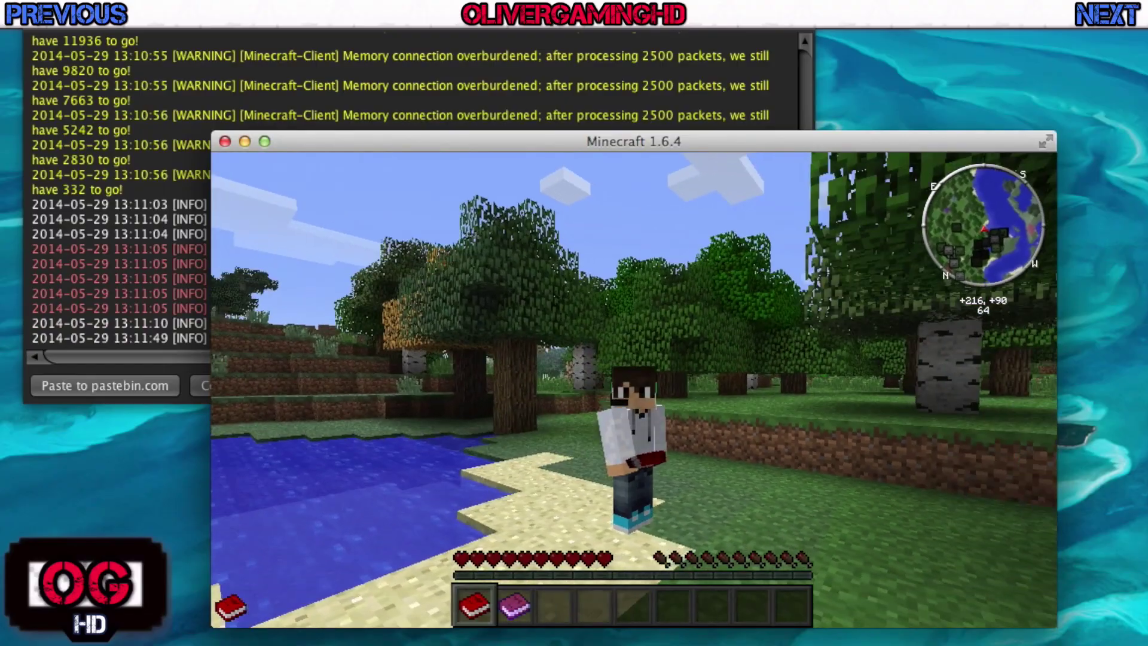
{"action": "key", "text": "w"}
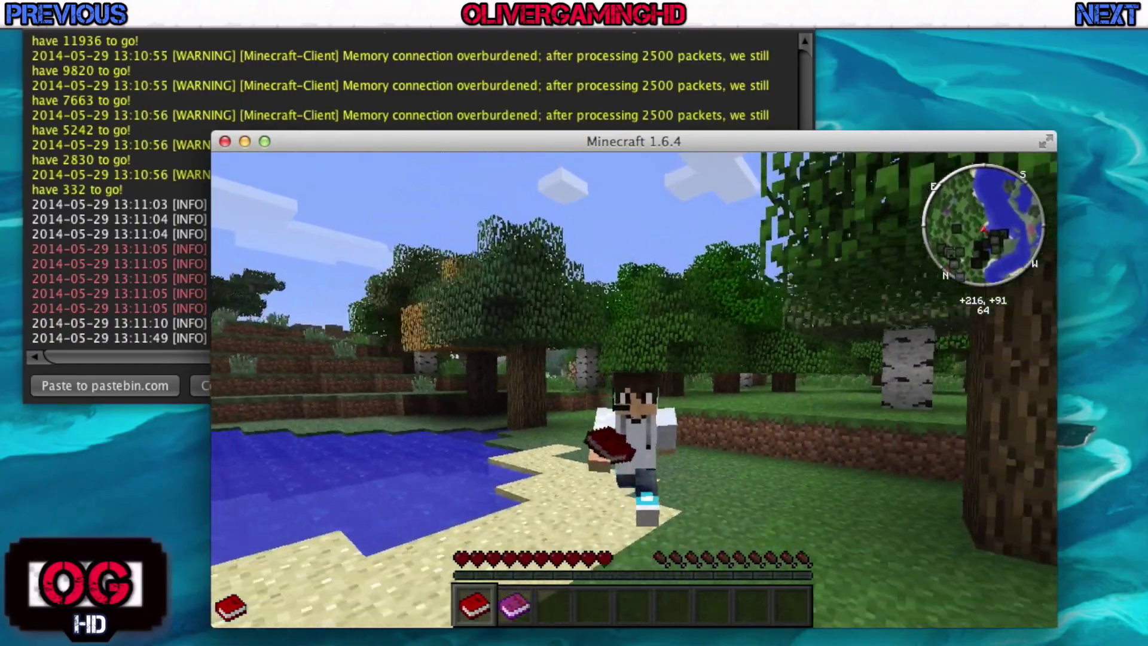
{"action": "key", "text": "w"}
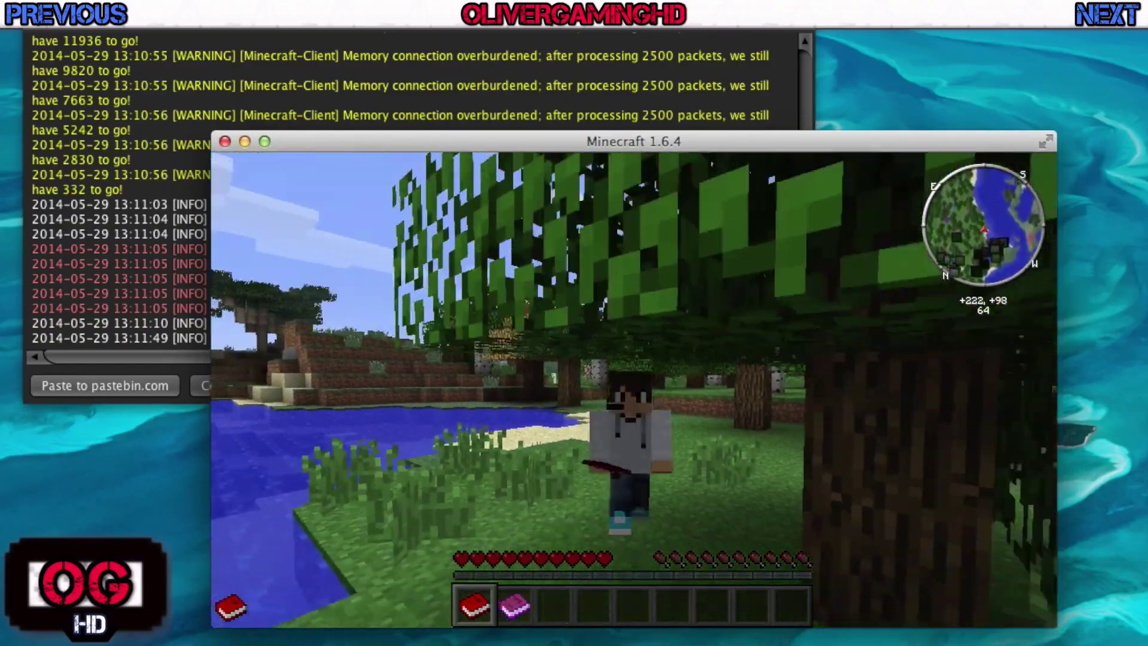
{"action": "key", "text": "w"}
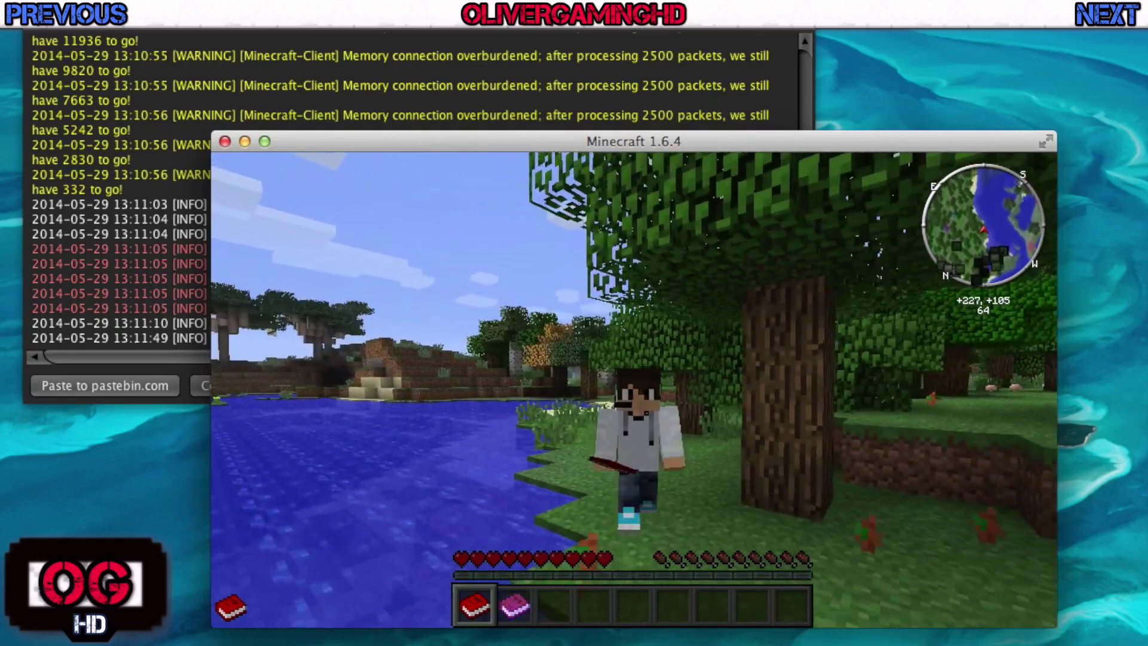
{"action": "key", "text": "w"}
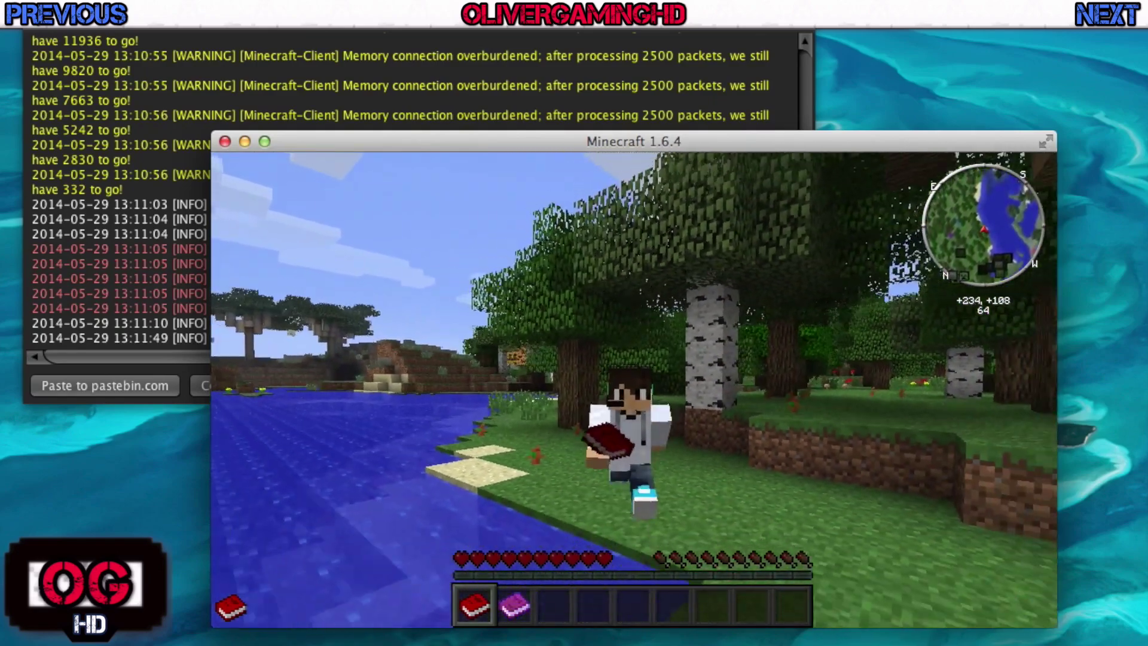